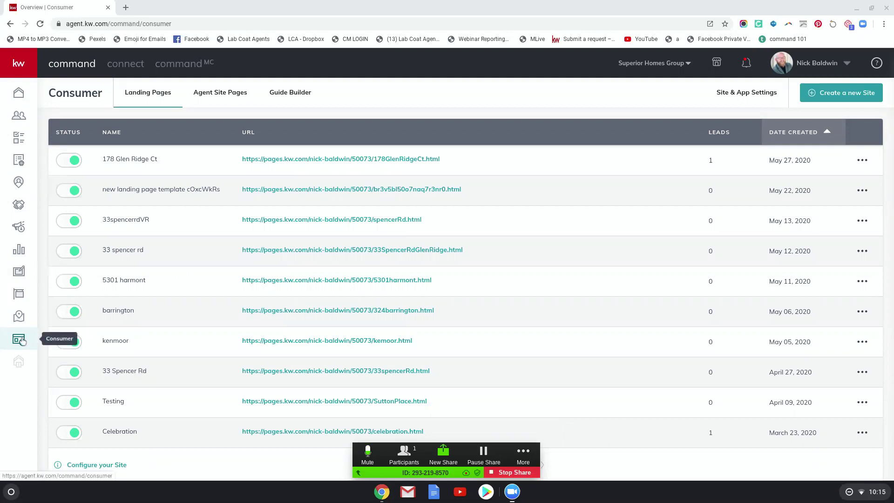
- Open Site & App Settings > Featured Listings to review headline 'Amazing New Listings!' and its nine selected homes
left_click(740, 95)
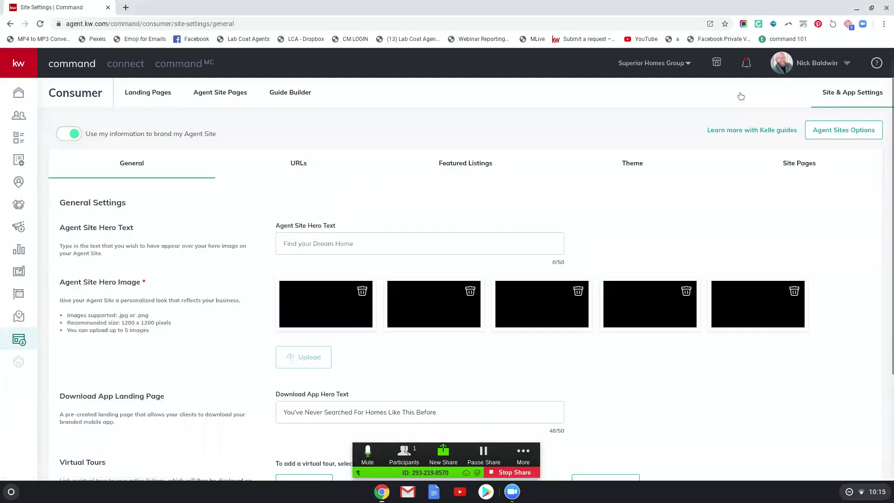
left_click(477, 167)
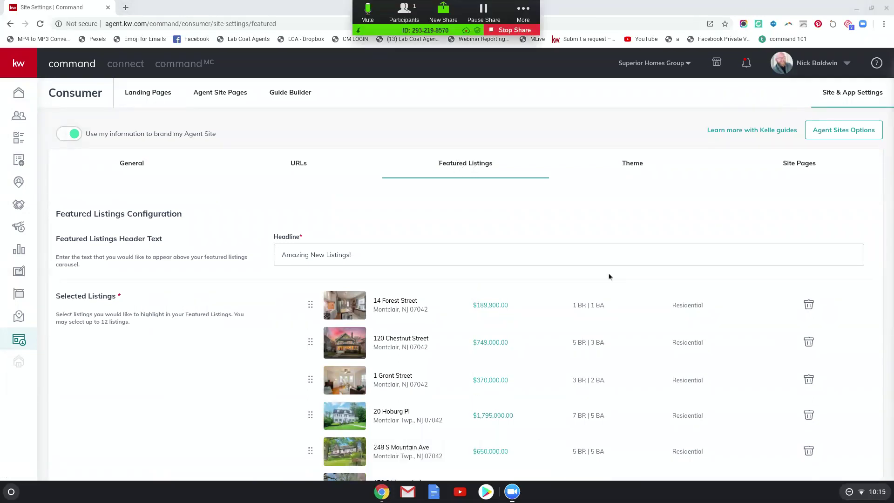
scroll(409, 326, "down", 5)
scroll(431, 323, "up", 5)
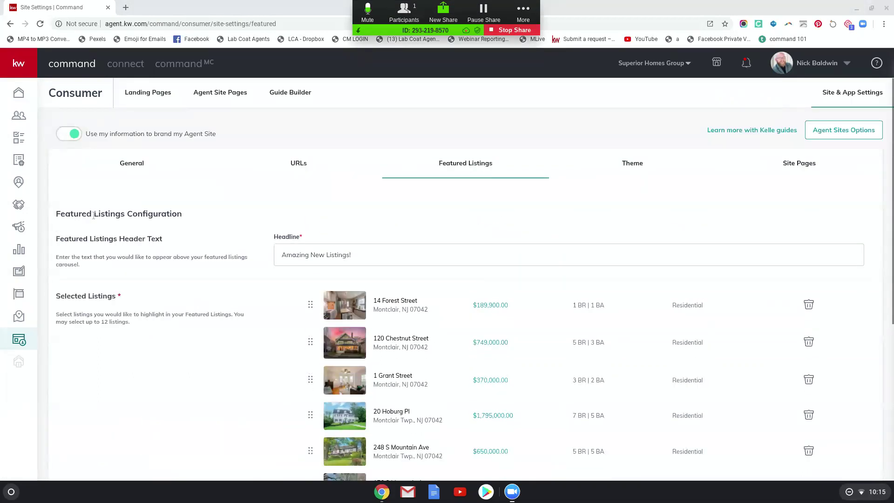
scroll(309, 298, "down", 4)
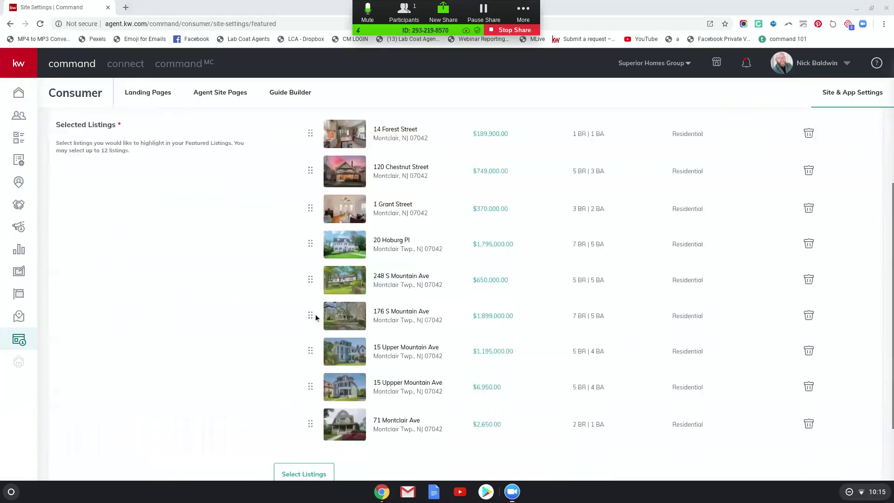
scroll(309, 308, "up", 4)
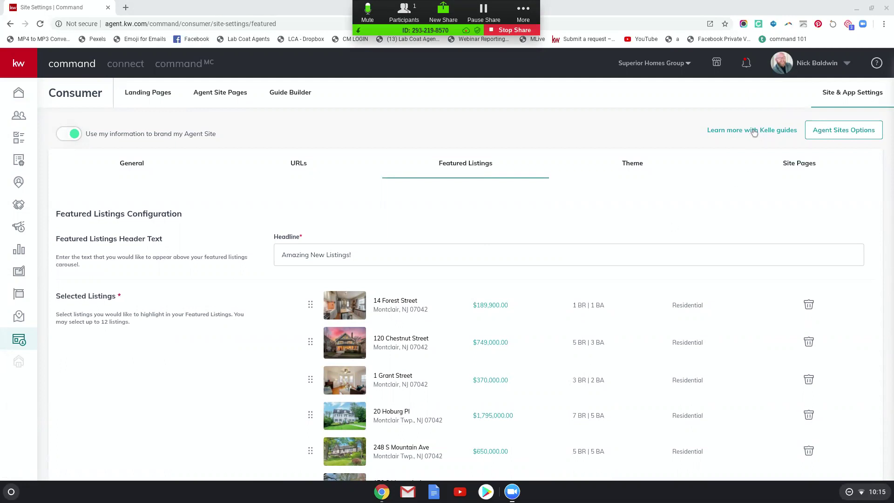
- Start the Consumer Settings Kelle guide and advance it to the step offering App Download and Featured Listings
left_click(752, 130)
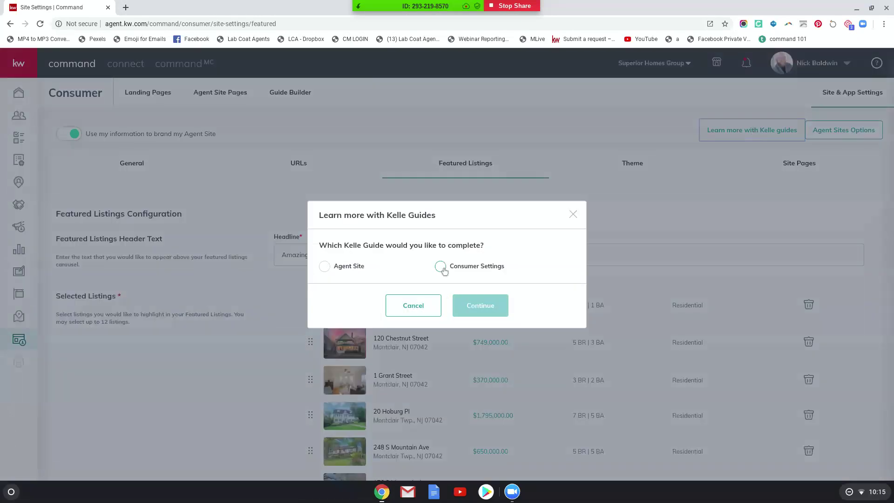
left_click(440, 268)
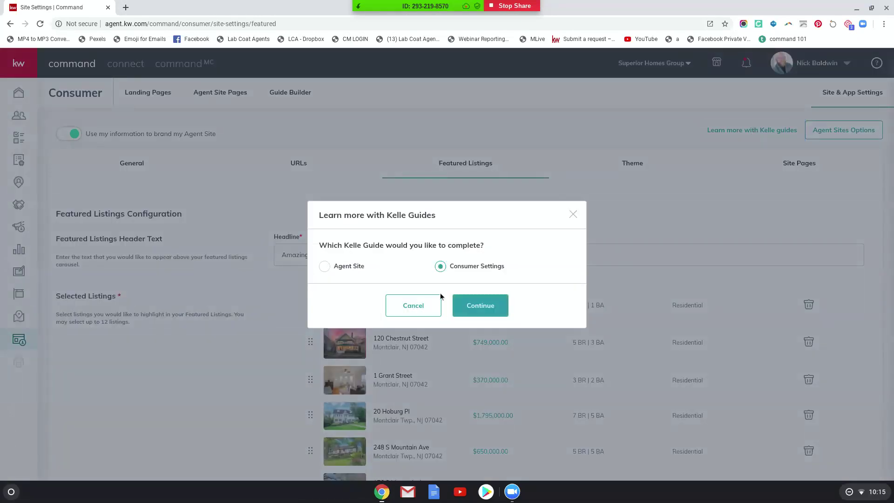
left_click(485, 309)
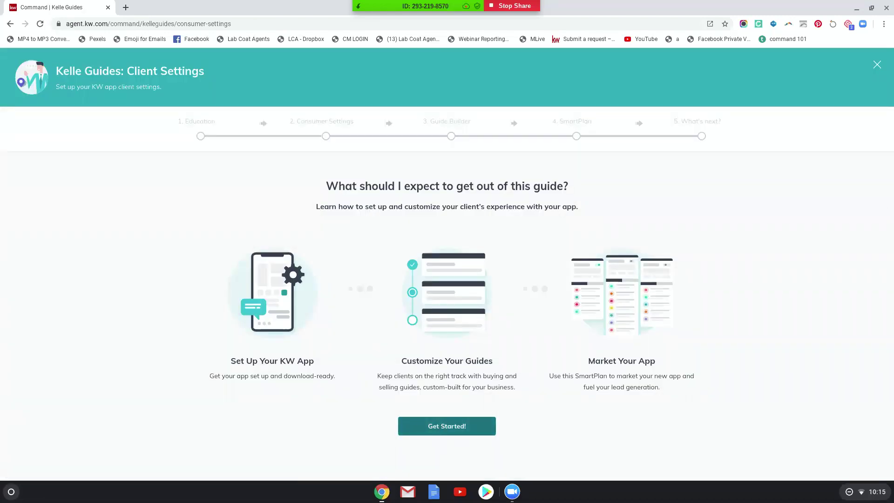
left_click(445, 426)
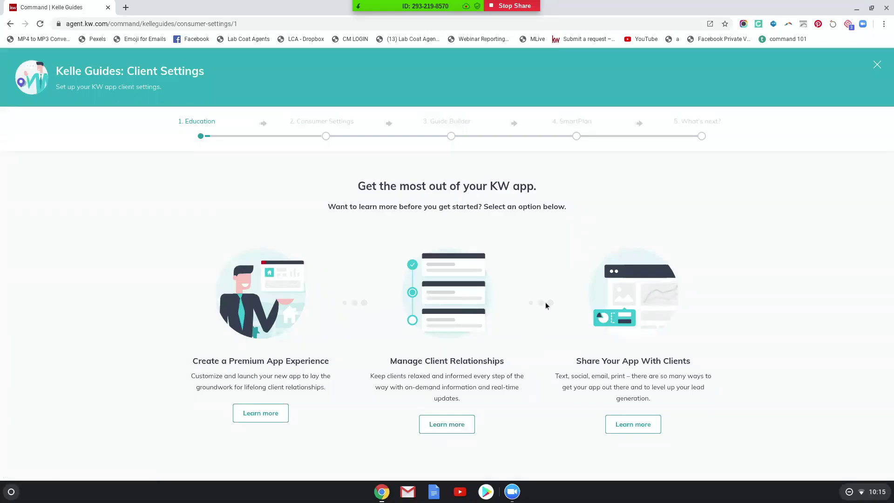
scroll(545, 305, "down", 2)
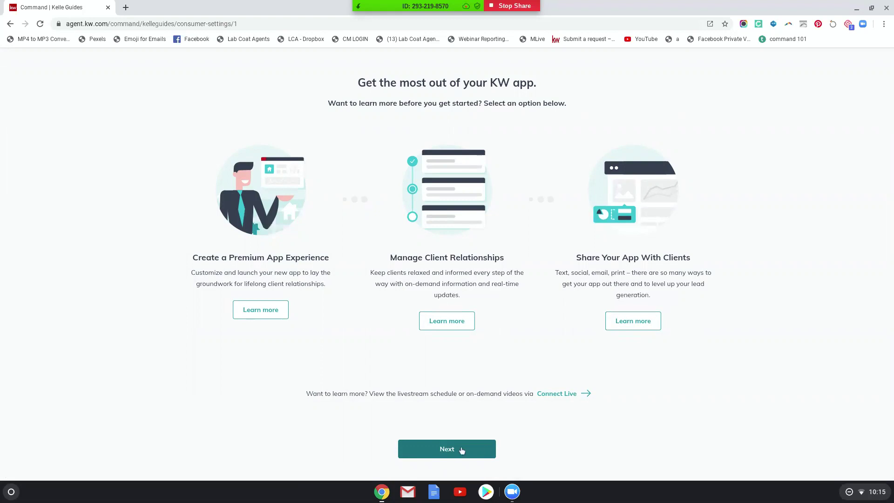
left_click(462, 450)
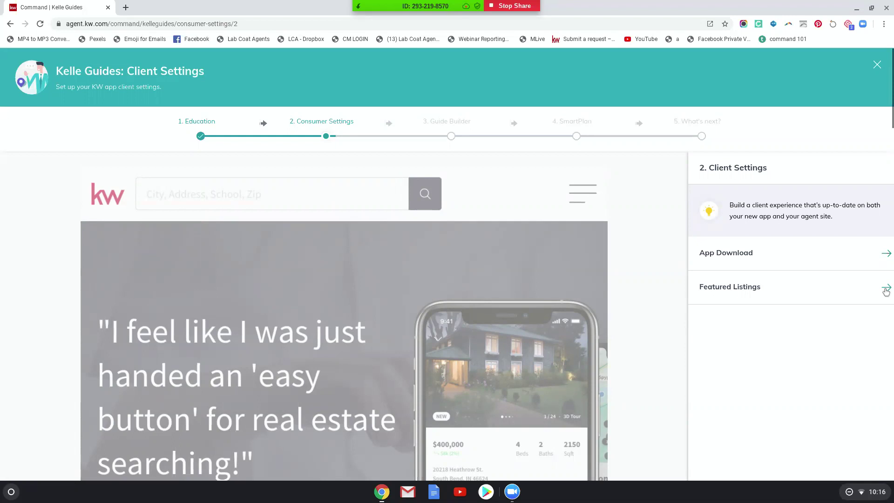
- Return to agent.kw.com/command and open Consumer > Site & App Settings > Featured Listings
left_click(101, 21)
key("super")
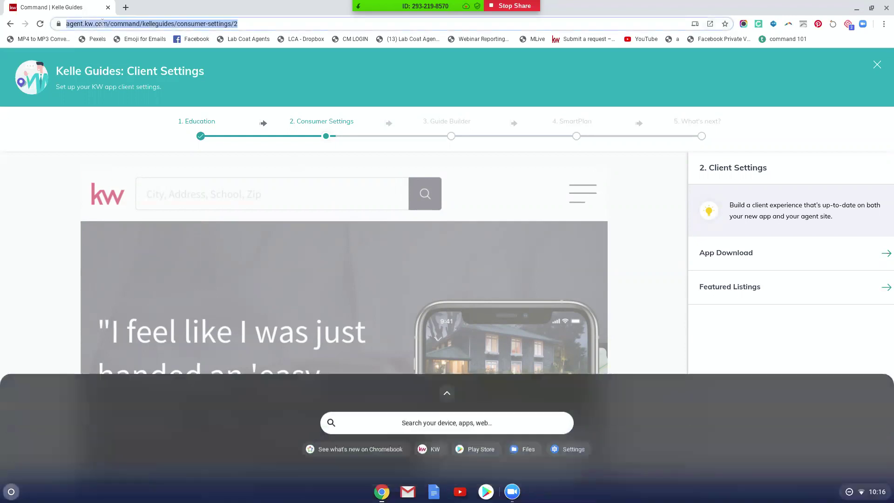
key("Escape")
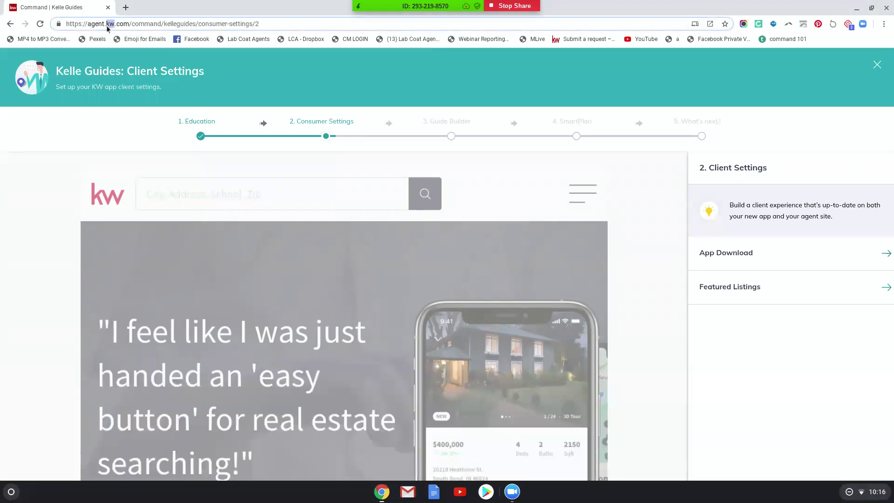
left_click(103, 24)
type("agent.kw.com")
key("Return")
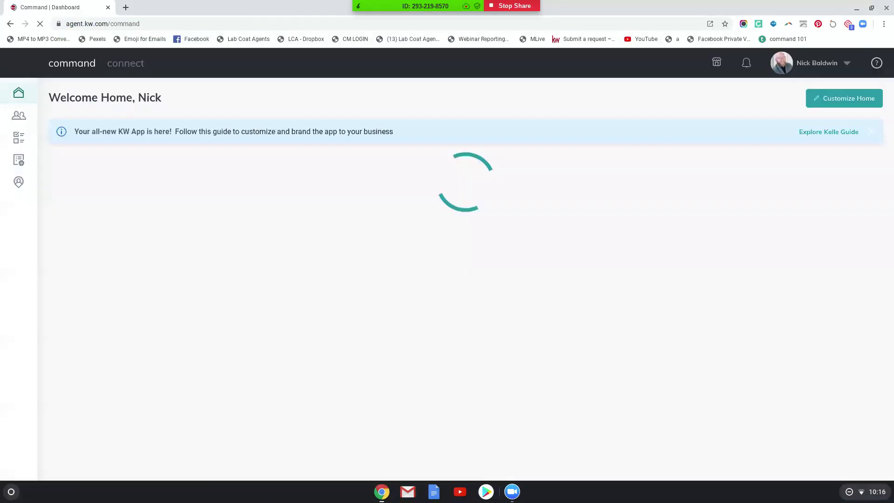
left_click(18, 341)
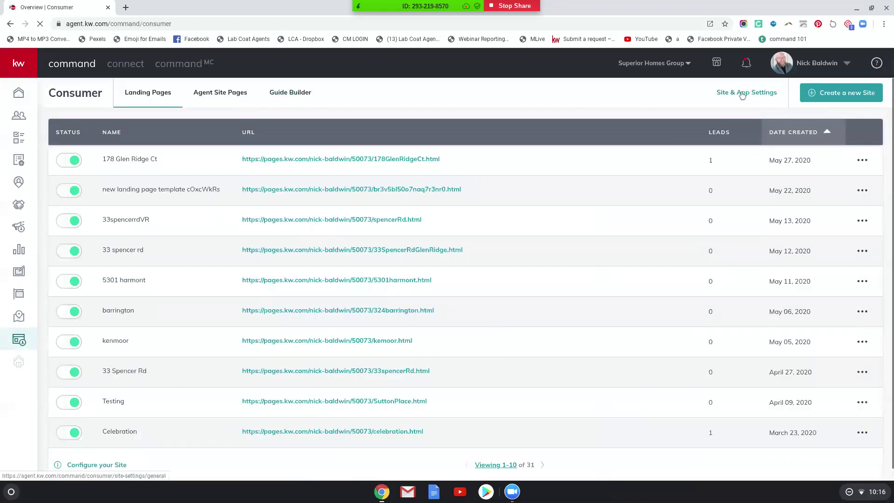
left_click(744, 93)
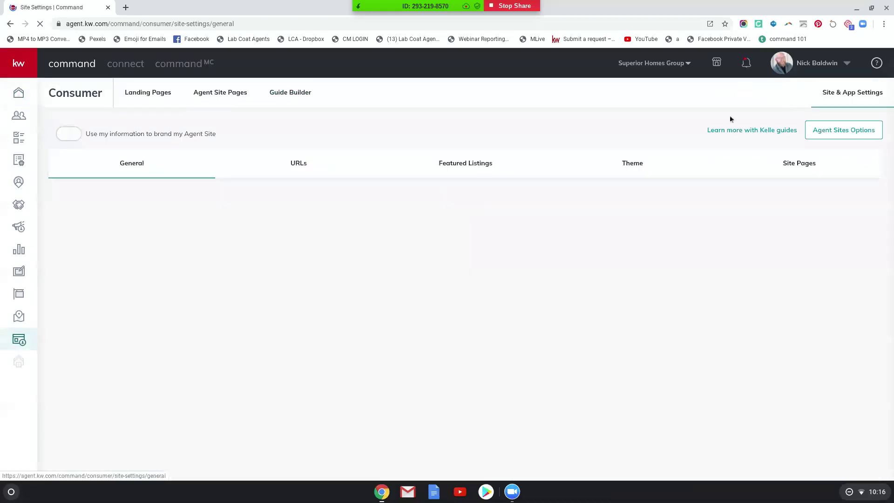
left_click(467, 163)
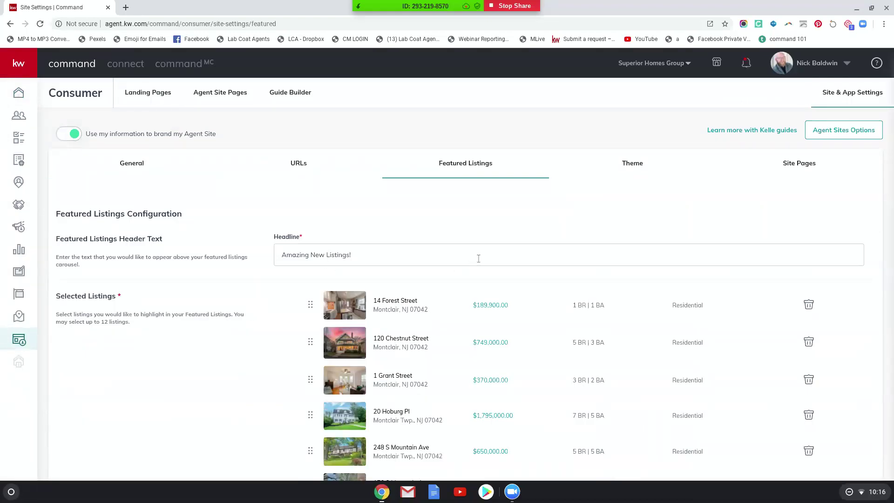
- Delete every featured listing, including 15 Upper Mountain Ave and 176 S Mountain Ave
scroll(478, 258, "down", 5)
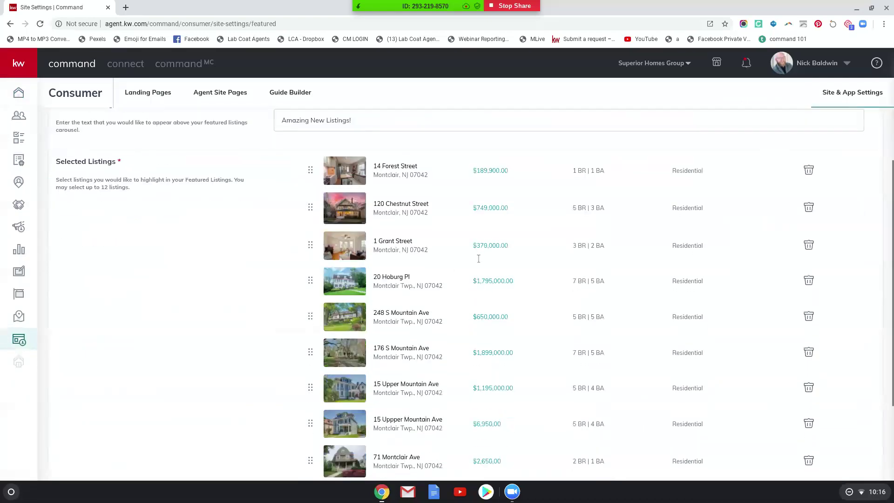
left_click(809, 343)
left_click(809, 344)
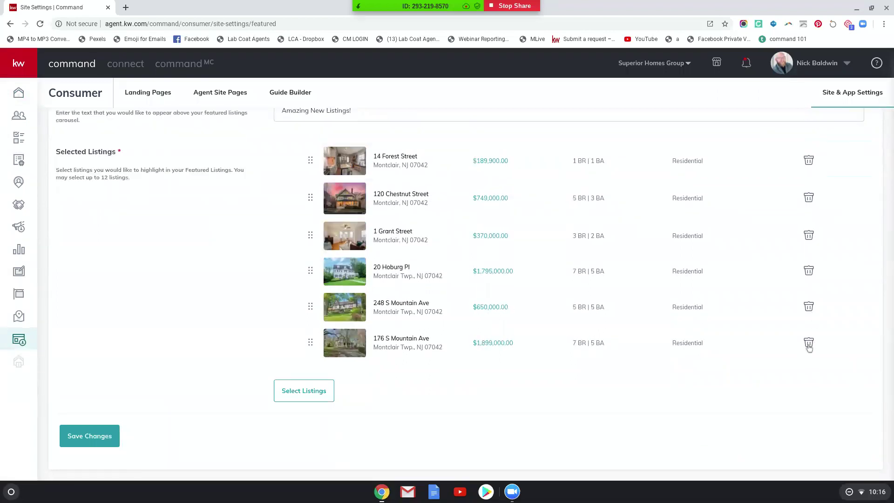
left_click(809, 346)
left_click(809, 347)
left_click(809, 346)
left_click(809, 345)
left_click(809, 345)
left_click(810, 309)
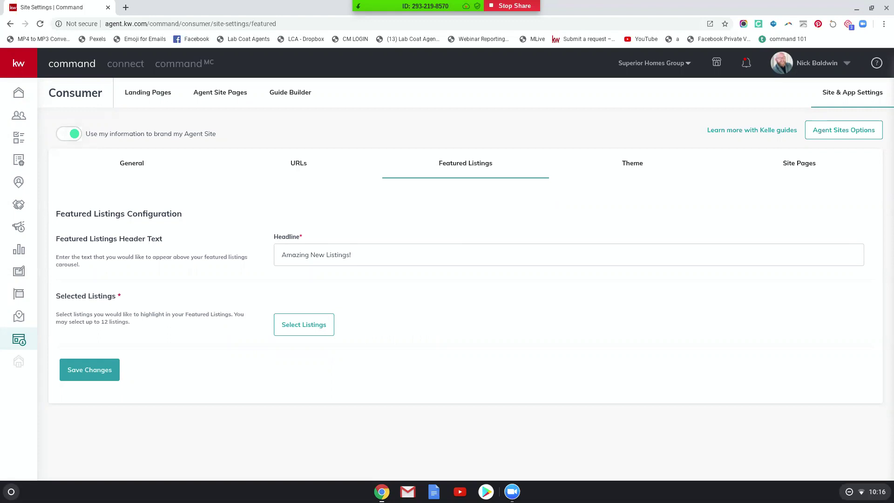
- Replace the headline 'Amazing New Listings!' with 'Beautiful New Listings', correcting the typo
triple_click(333, 254)
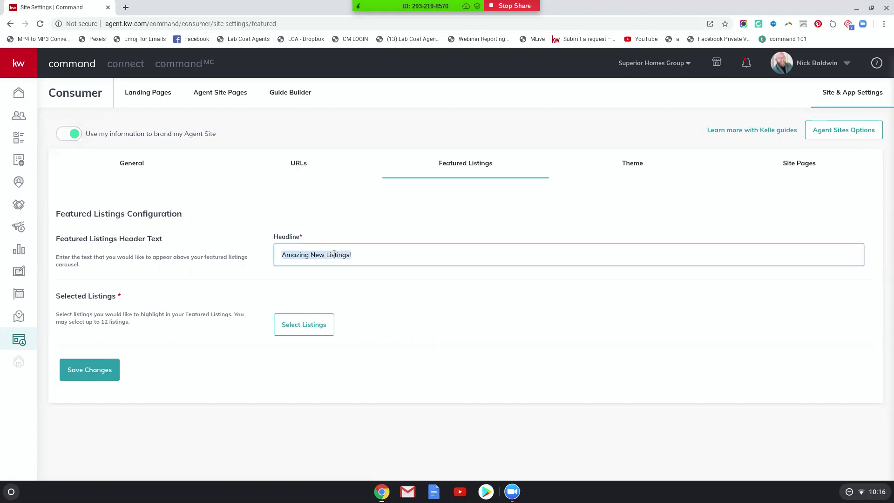
key("BackSpace")
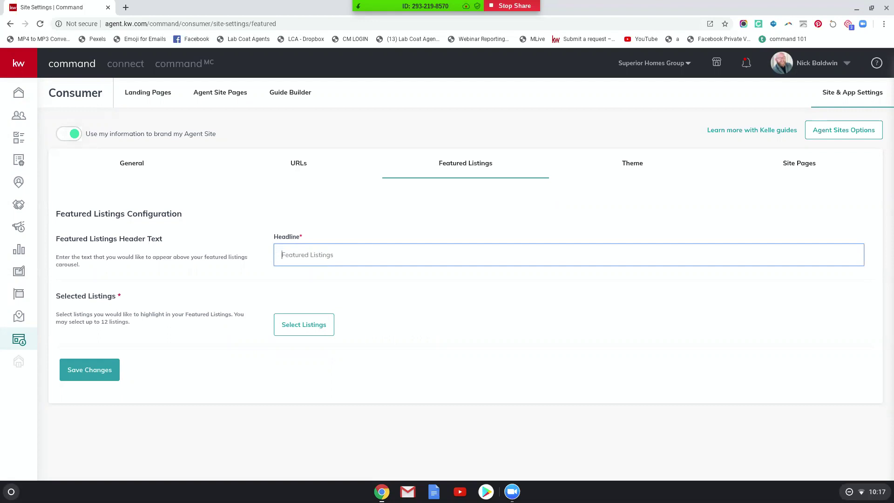
type("Beautiful New Listingas")
key("BackSpace")
key("BackSpace")
type("s")
- Open the listing search showing all listings, not only your own, and search the city 'montclair, nj'
left_click(306, 326)
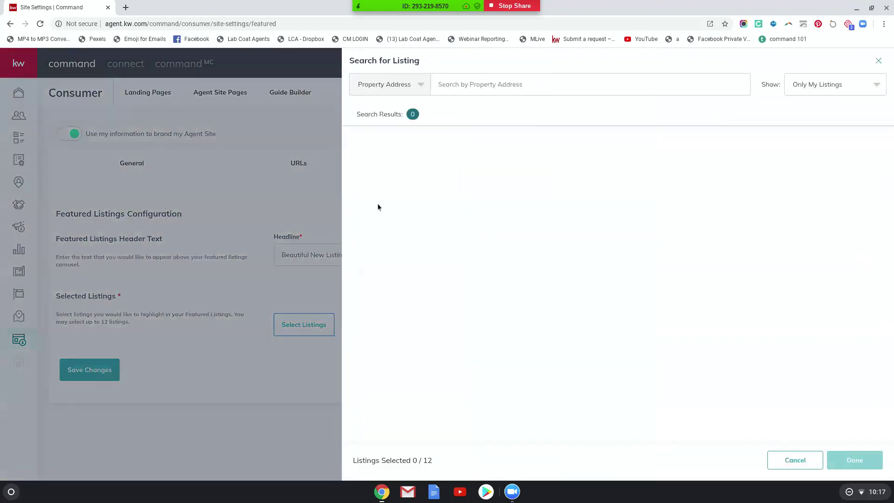
left_click(807, 86)
left_click(807, 107)
left_click(473, 92)
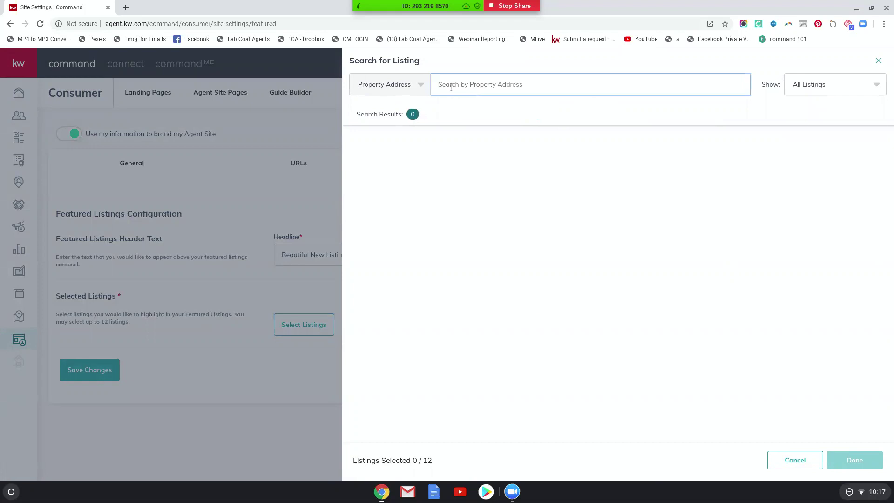
left_click(409, 92)
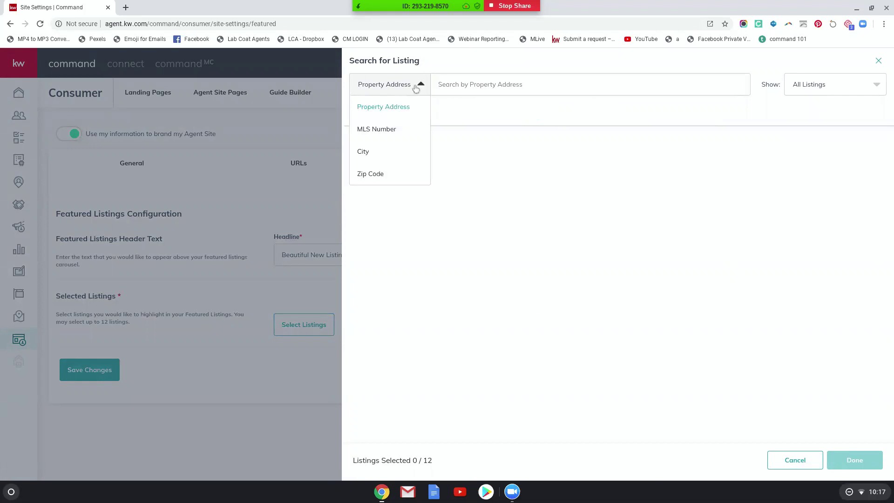
left_click(365, 150)
left_click(451, 87)
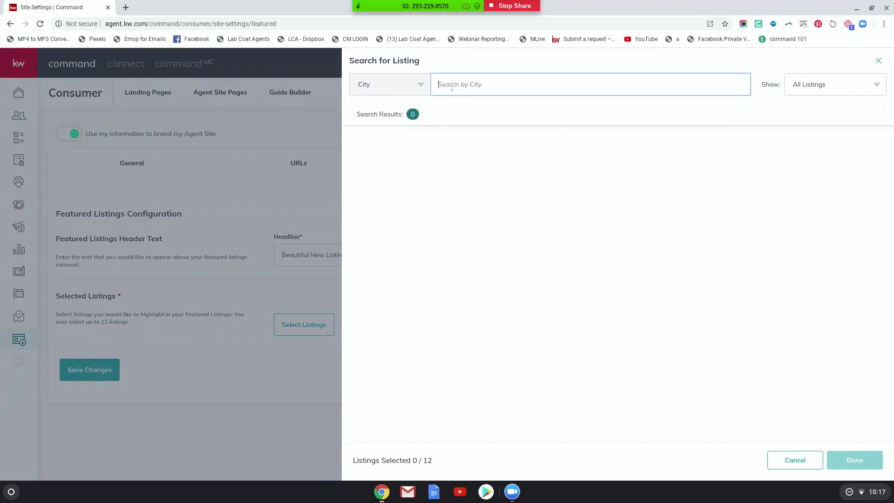
type("montclair")
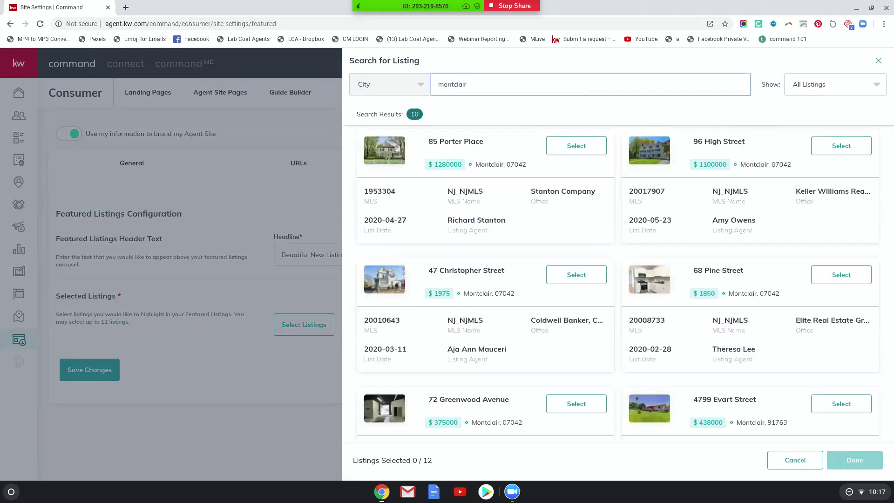
type(", nj")
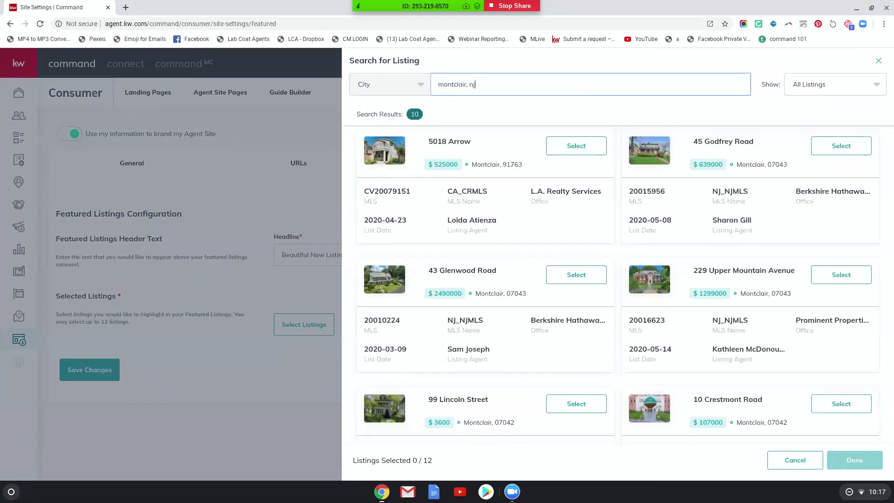
- Switch the search type to Zip Code and search 07042
left_click(421, 90)
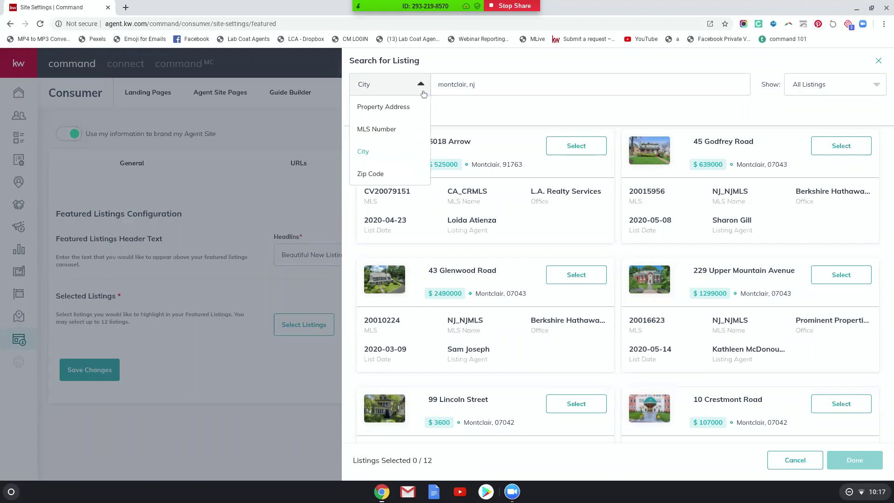
left_click(384, 174)
left_click(461, 87)
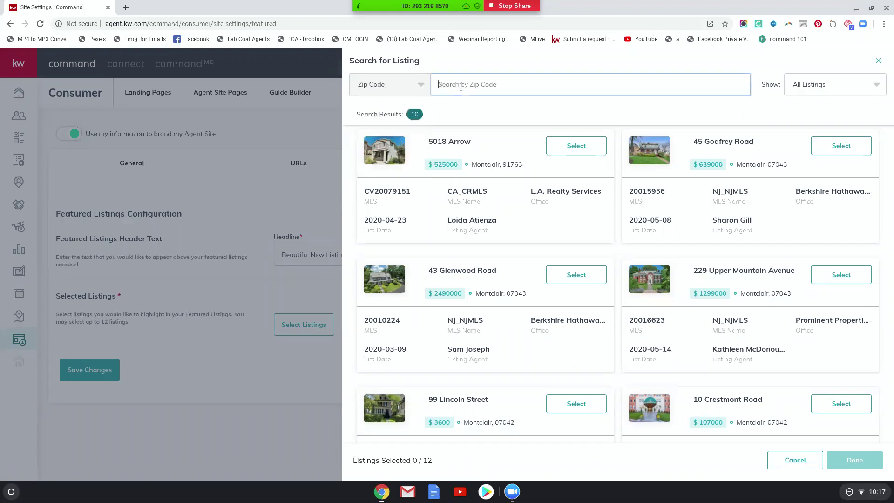
type("07042")
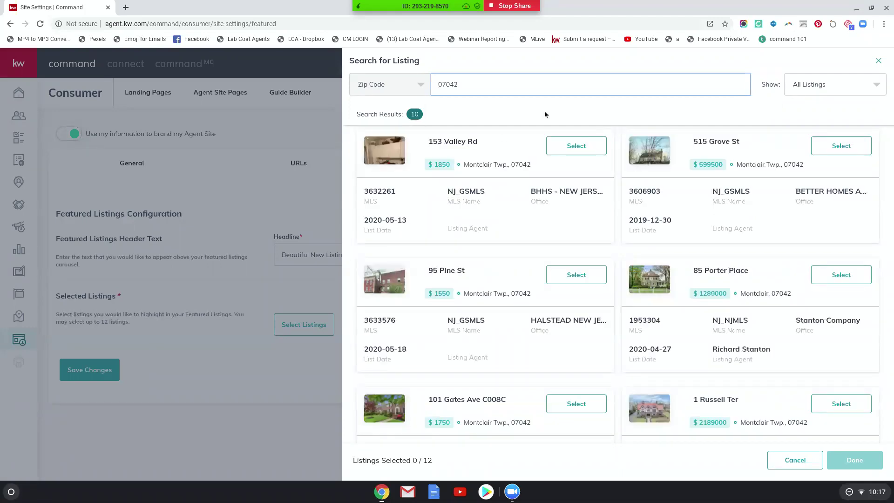
scroll(823, 261, "down", 1)
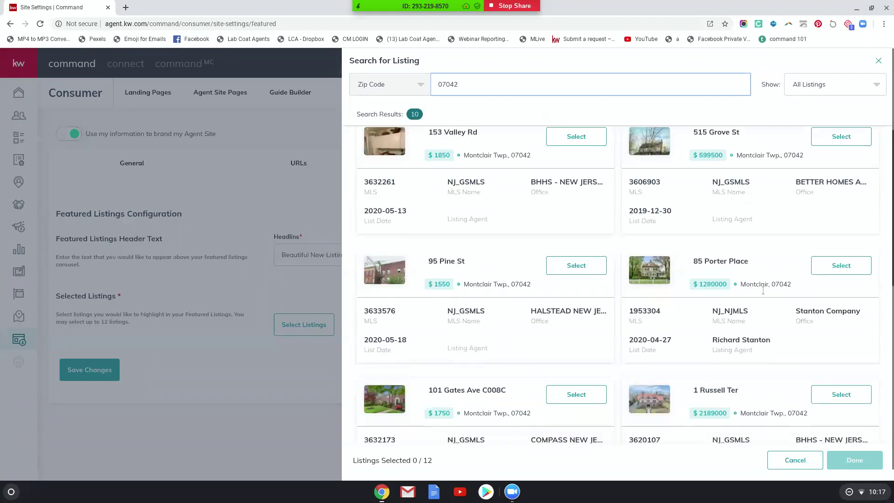
left_click(823, 261)
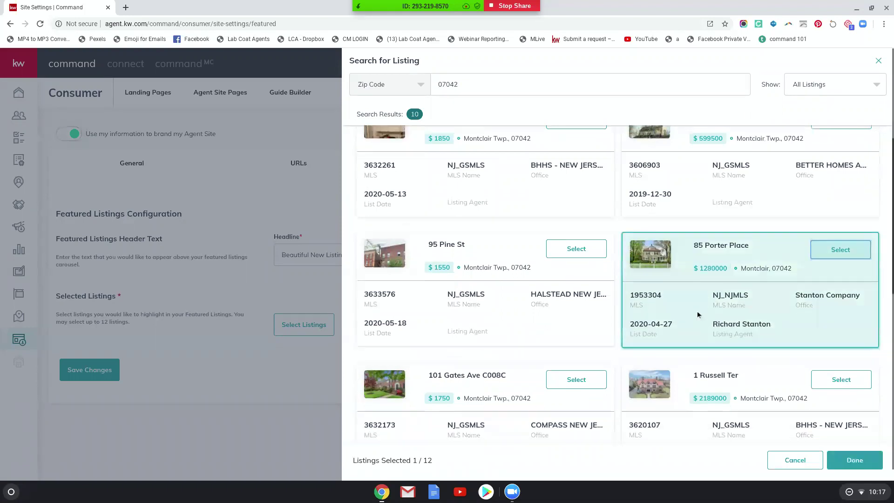
scroll(850, 288, "down", 2)
left_click(840, 290)
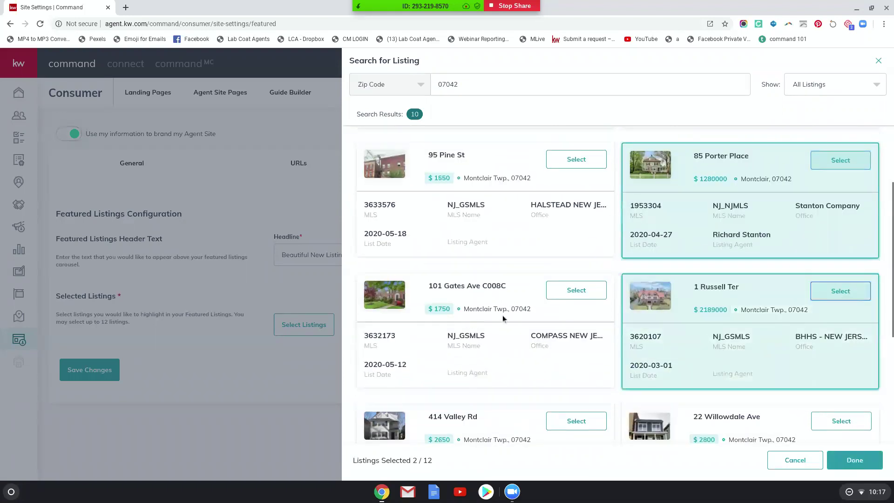
scroll(503, 314, "down", 1)
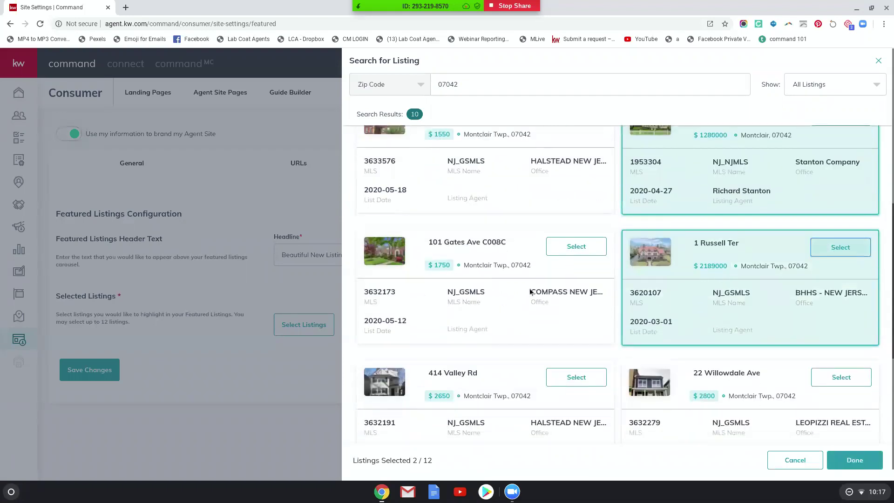
left_click(582, 247)
scroll(583, 293, "down", 4)
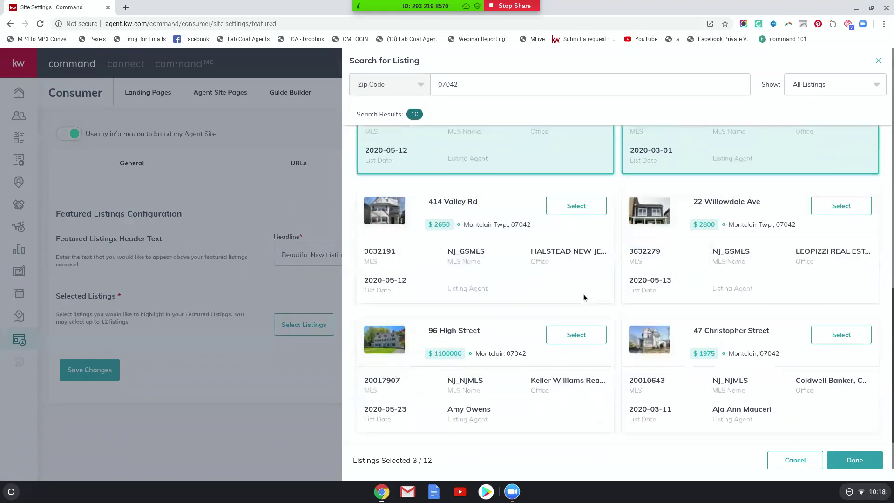
left_click(576, 334)
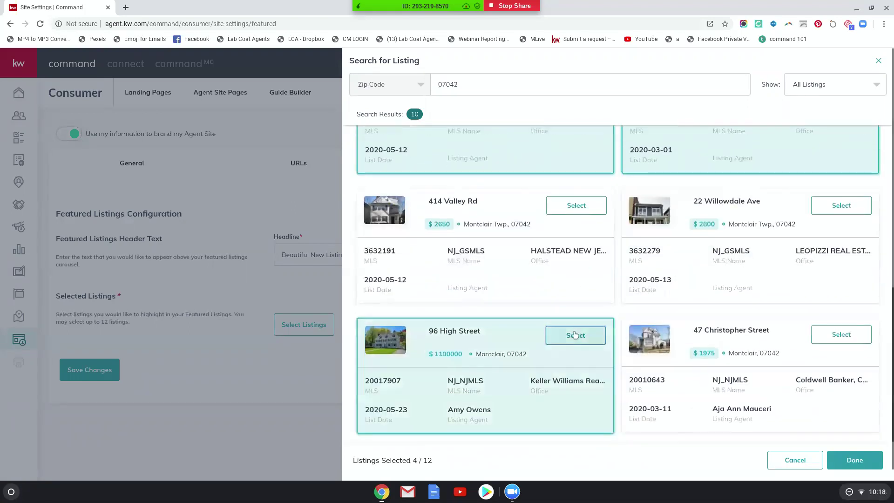
left_click(841, 335)
scroll(747, 390, "up", 3)
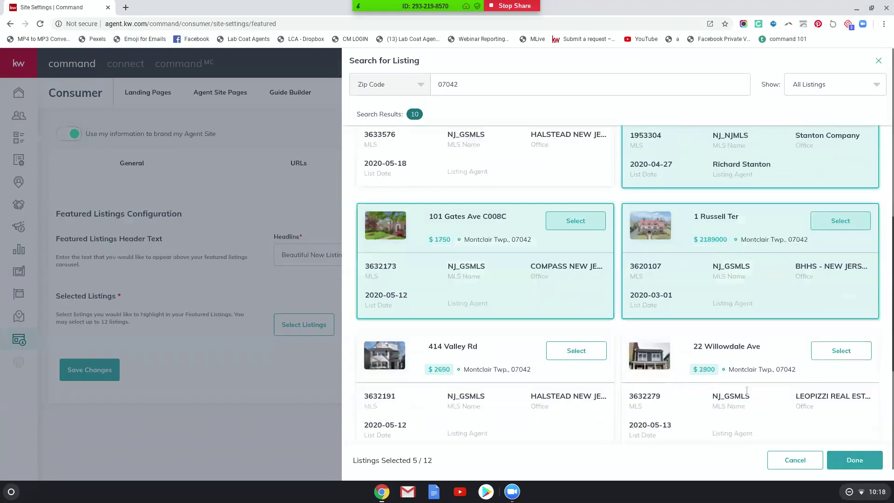
scroll(747, 390, "up", 4)
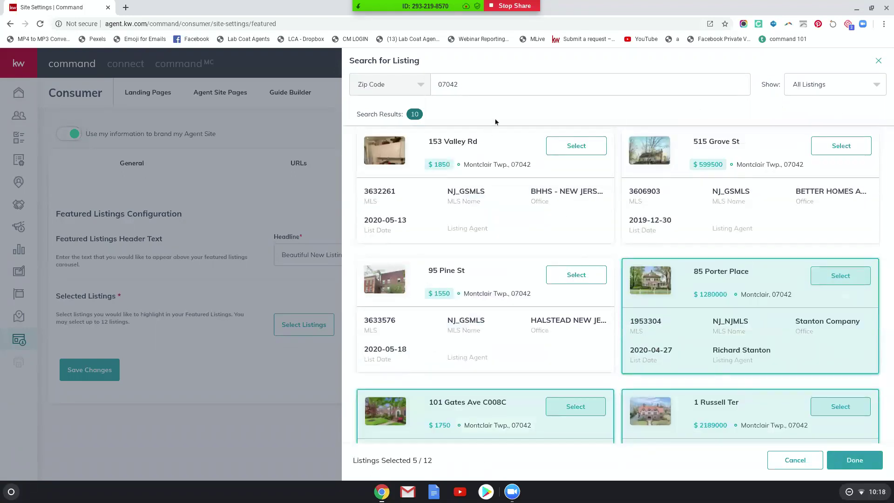
scroll(587, 236, "down", 7)
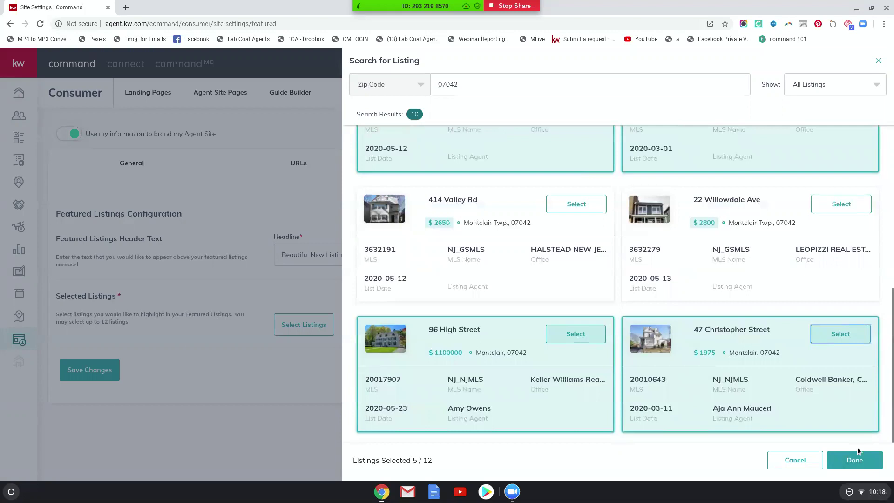
left_click(858, 451)
- Reopen the listing search, try zip 07003, then switch to a City search for 'bloomfield'
scroll(463, 343, "down", 3)
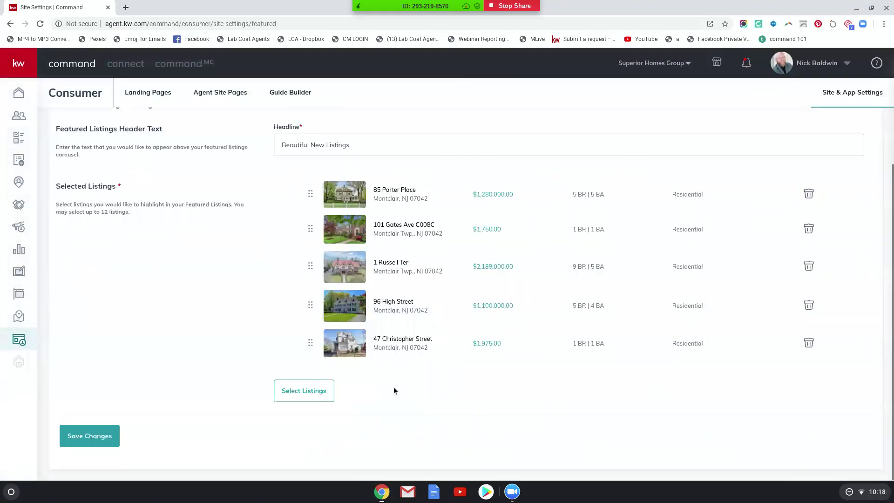
left_click(315, 392)
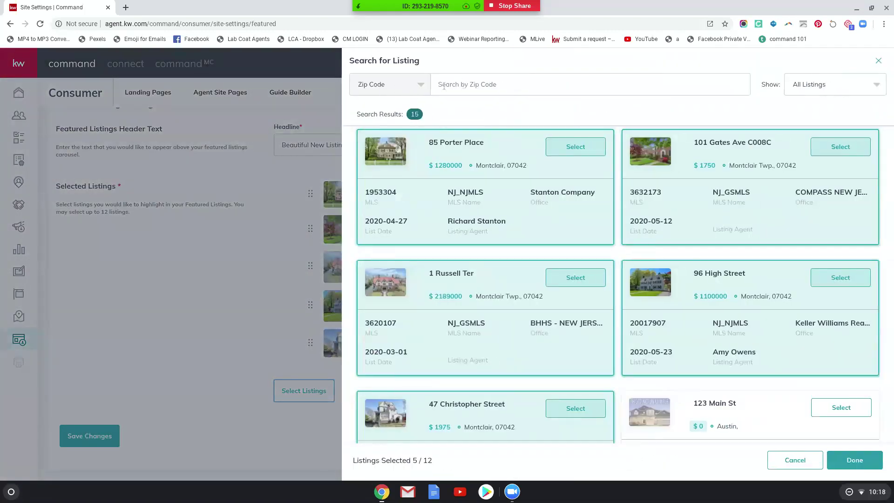
left_click(410, 91)
left_click(410, 90)
left_click(442, 84)
type("0")
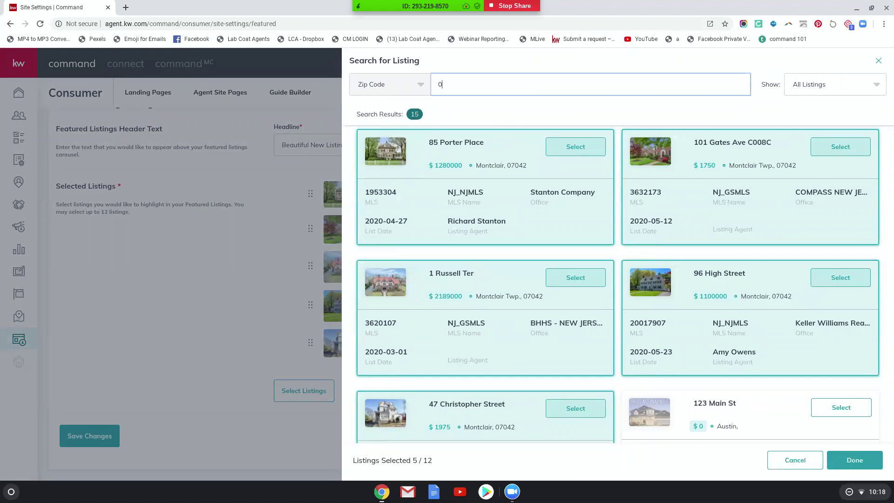
type("7003")
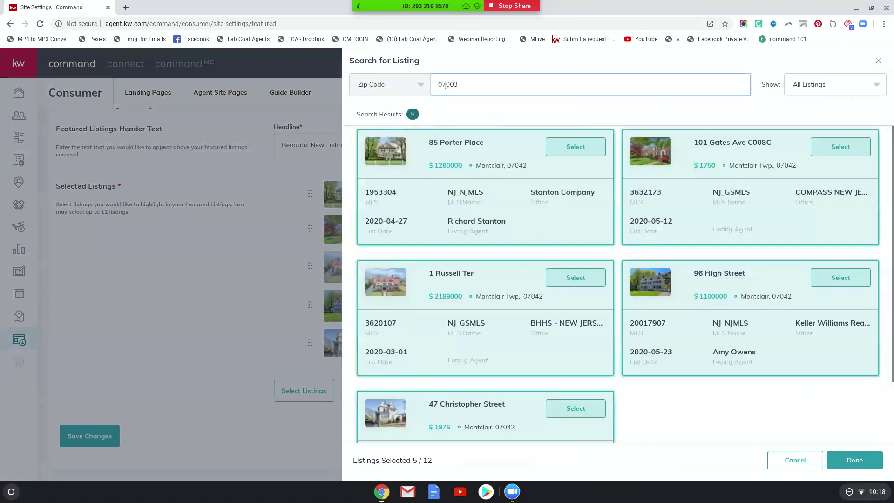
scroll(635, 397, "down", 2)
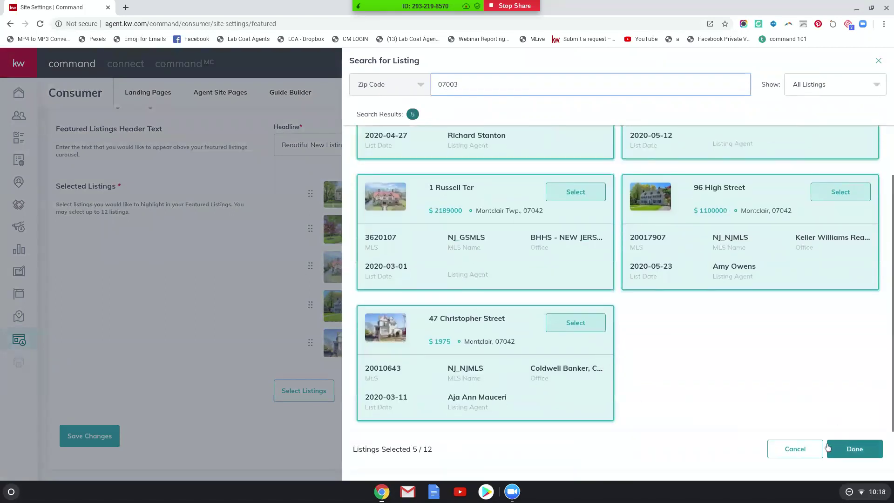
left_click(391, 85)
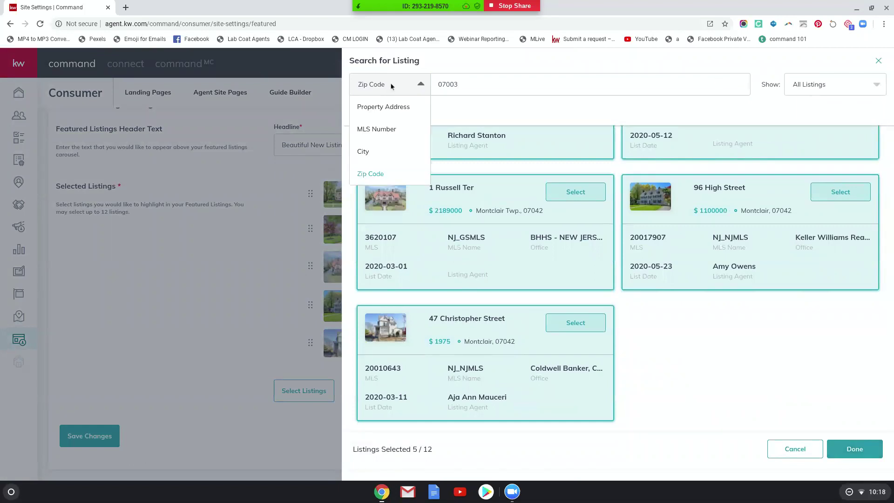
left_click(377, 107)
left_click(393, 85)
left_click(363, 151)
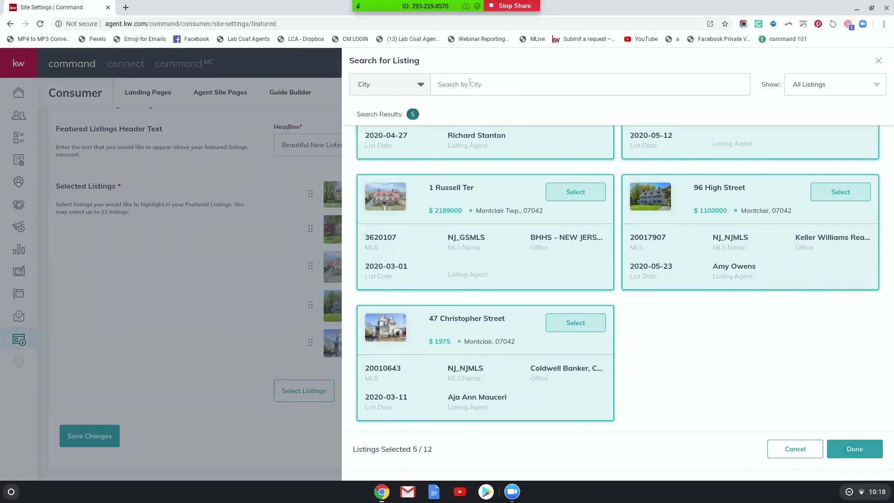
left_click(472, 85)
type("bloomfield")
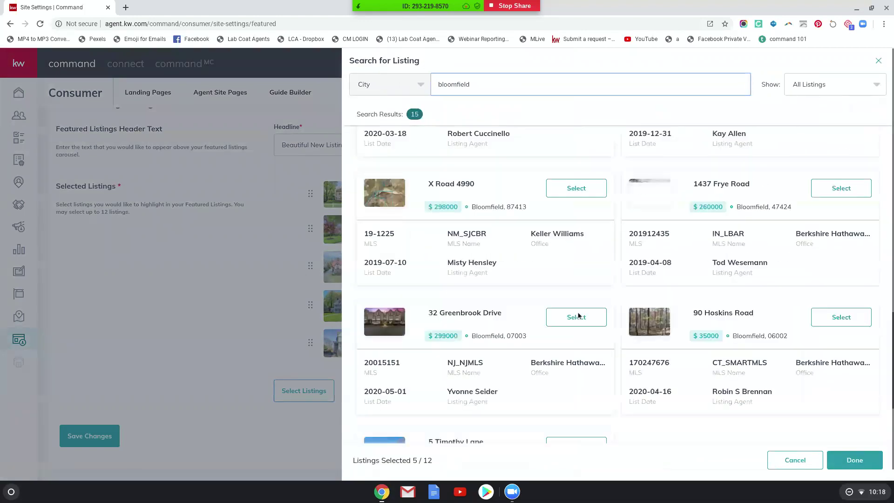
scroll(531, 298, "up", 5)
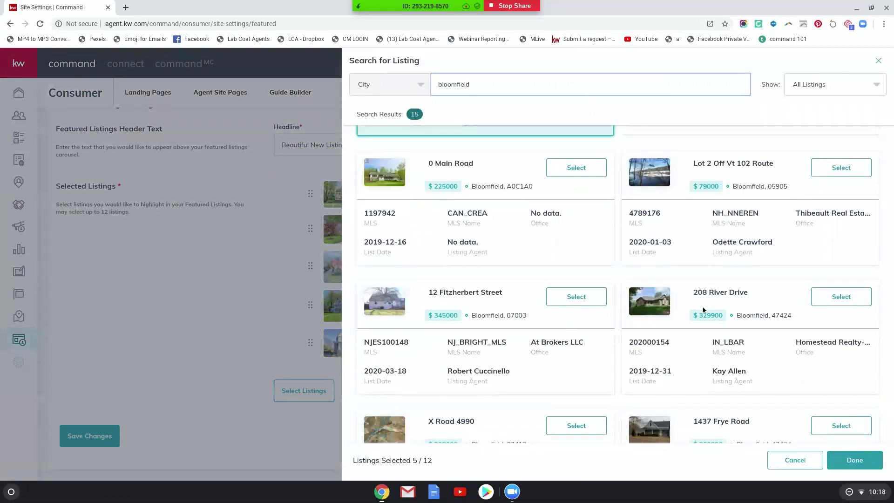
scroll(706, 292, "down", 4)
scroll(503, 304, "down", 2)
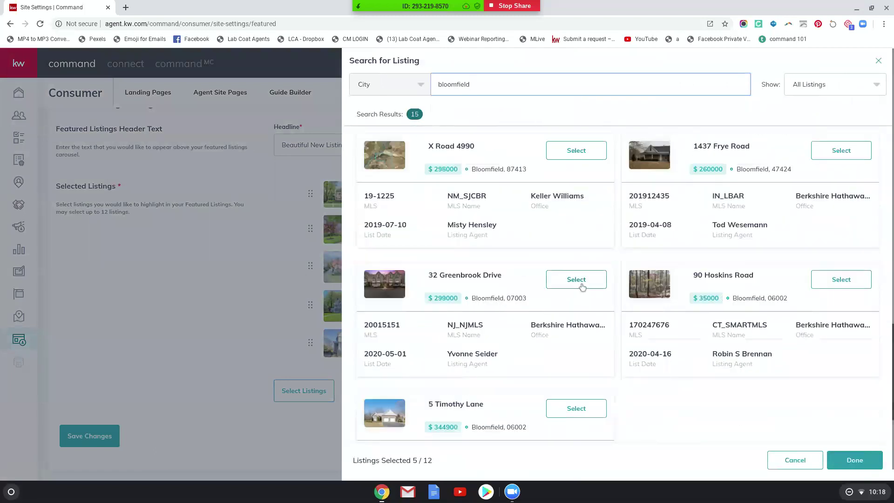
left_click(576, 280)
scroll(698, 354, "down", 1)
left_click(576, 356)
scroll(637, 356, "down", 1)
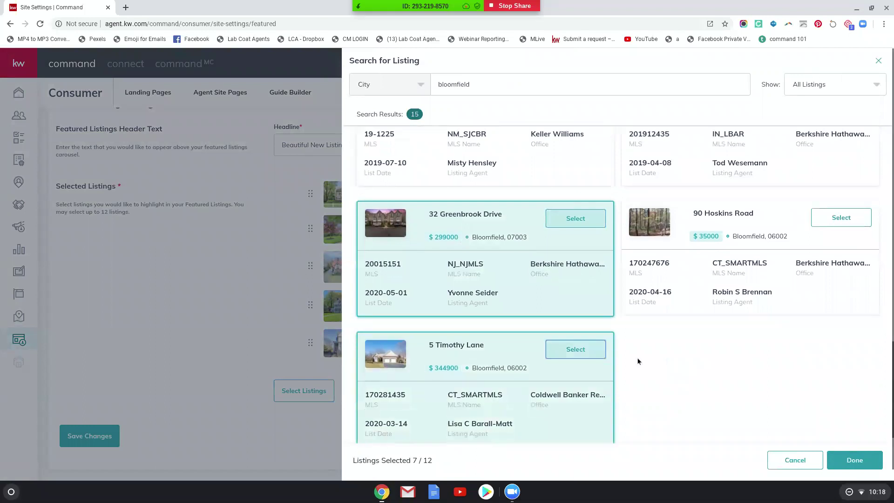
scroll(605, 357, "up", 1)
left_click(575, 345)
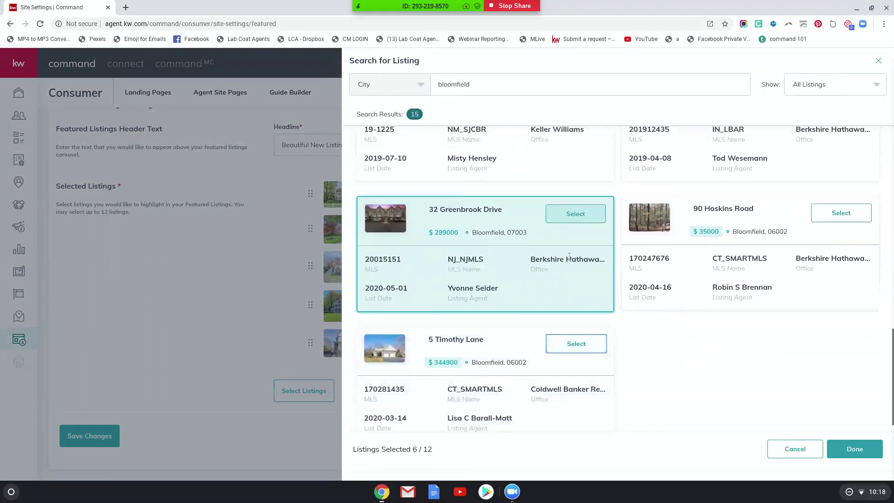
scroll(617, 267, "up", 3)
scroll(814, 261, "up", 4)
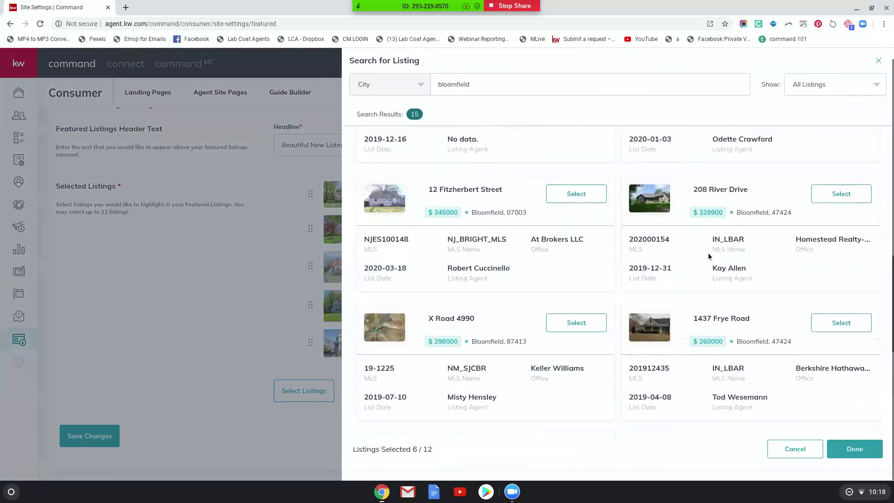
left_click(506, 76)
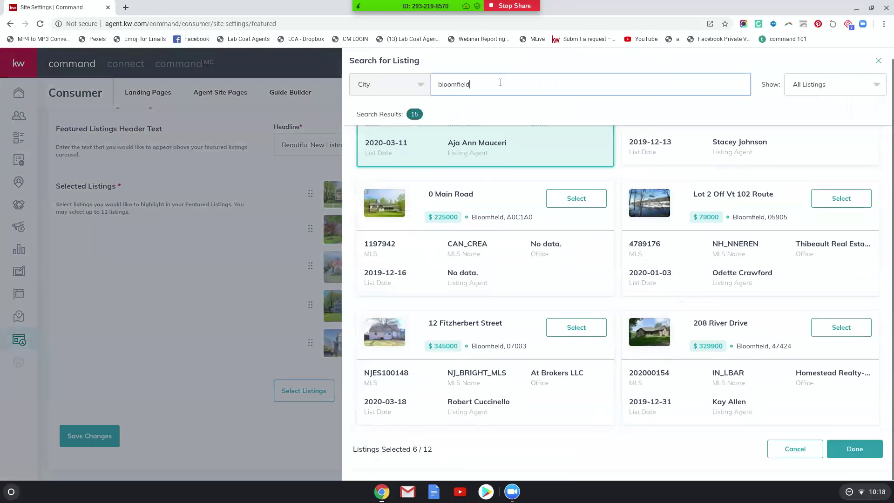
type(", nj")
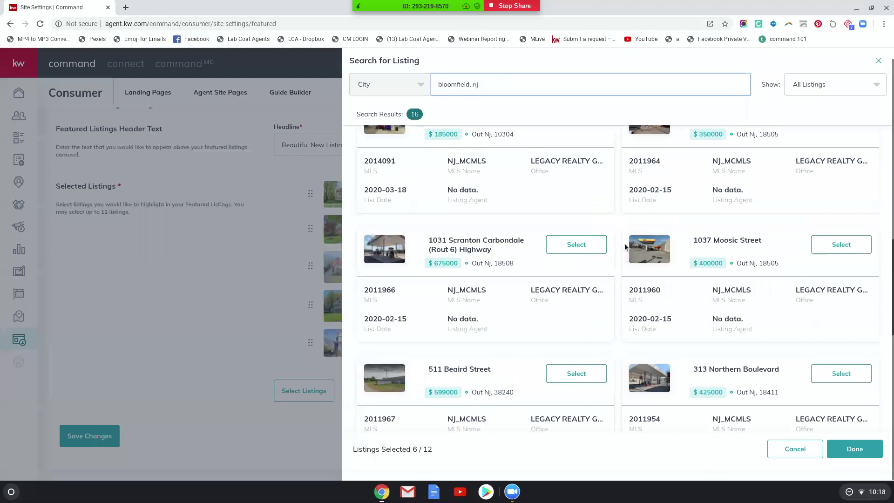
scroll(602, 322, "up", 4)
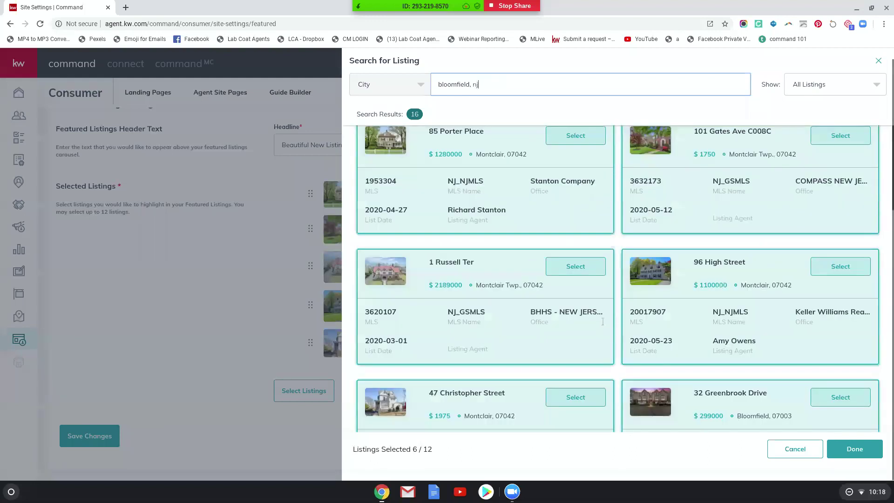
scroll(529, 279, "up", 1)
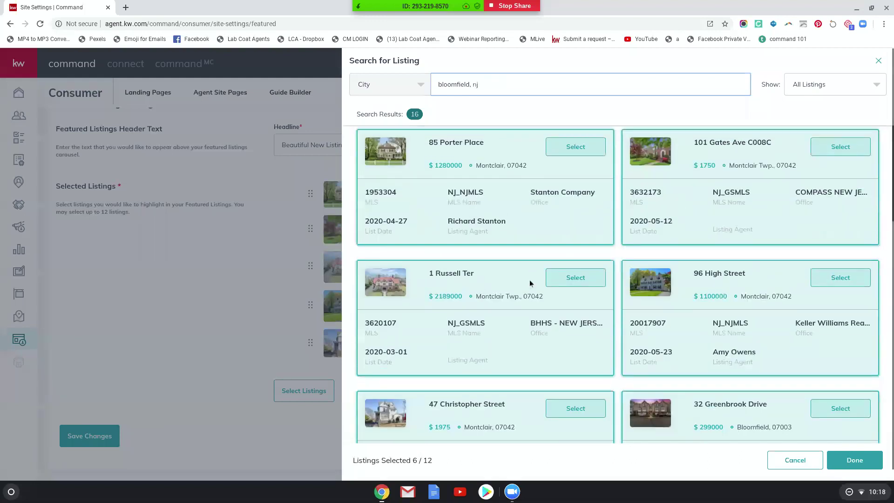
- Confirm the six picked homes and save the Featured Listings settings
left_click(855, 460)
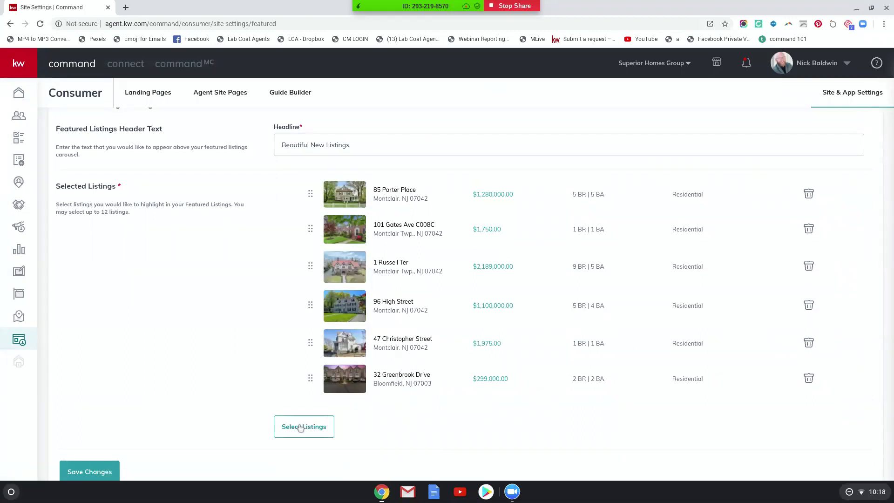
scroll(326, 419, "down", 1)
left_click(89, 438)
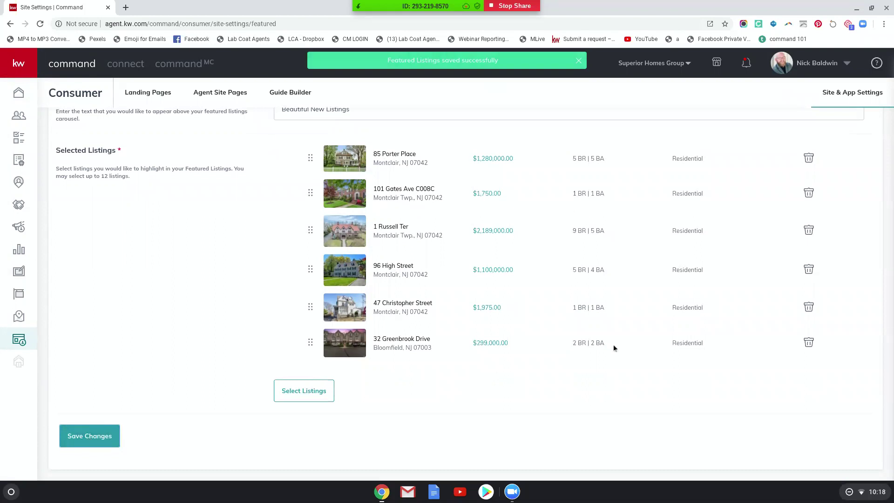
scroll(512, 308, "up", 3)
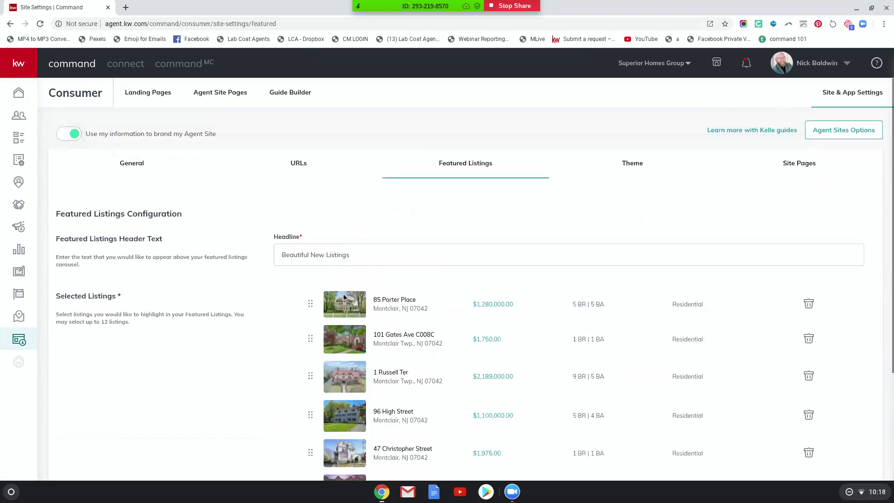
- Load buyingmontclair.kw.com in a new tab and page through its Featured Listings carousel back to 96 High Street
left_click(126, 8)
type("buyingmontclair.kw.com")
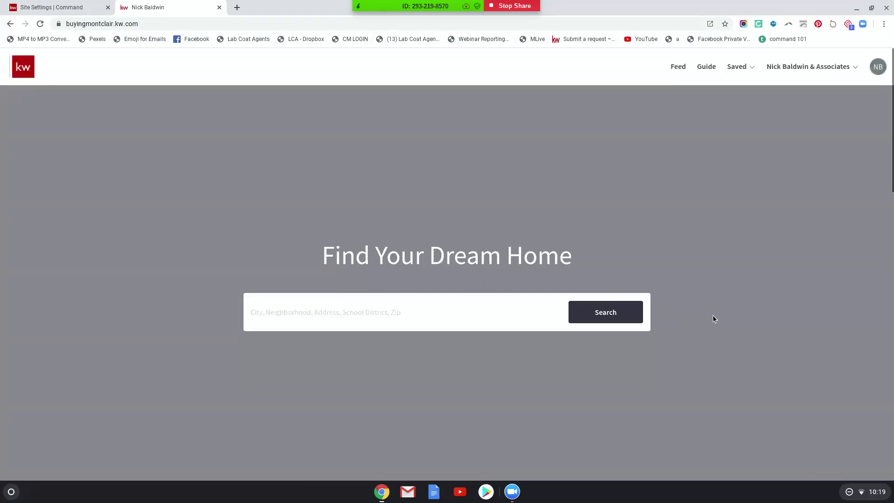
scroll(735, 278, "down", 6)
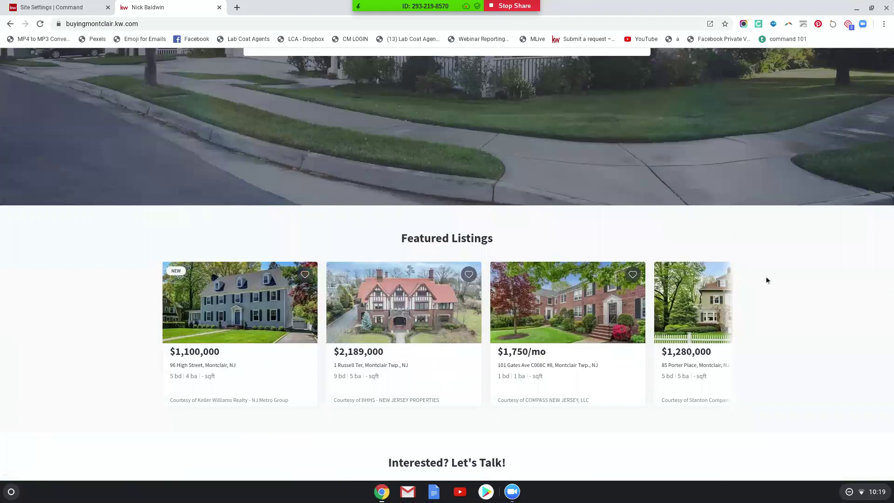
left_click(731, 335)
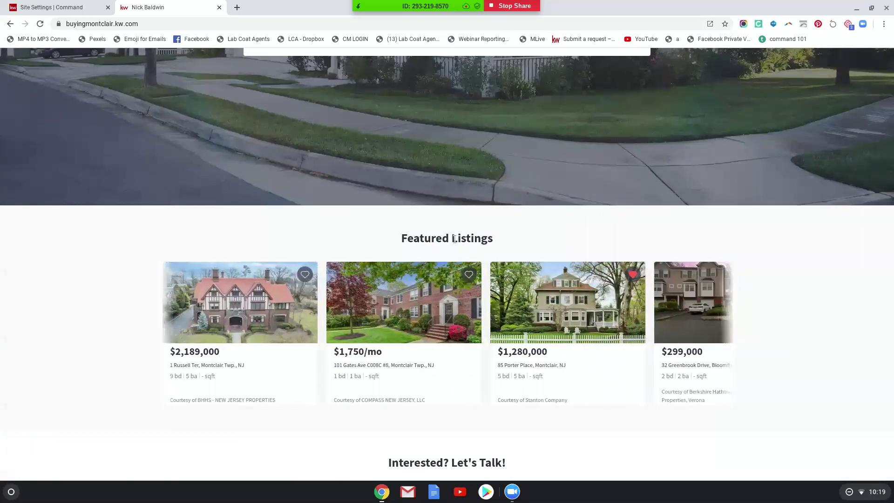
triple_click(454, 239)
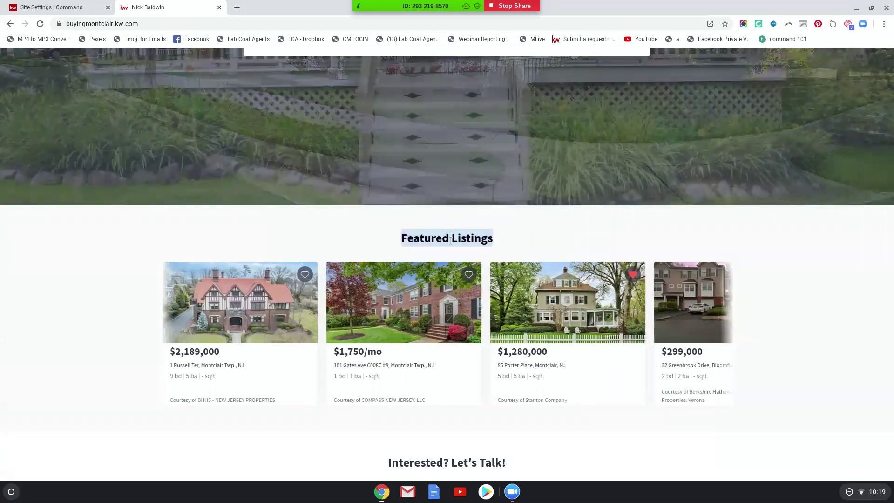
left_click(732, 335)
left_click(732, 335)
scroll(730, 336, "down", 1)
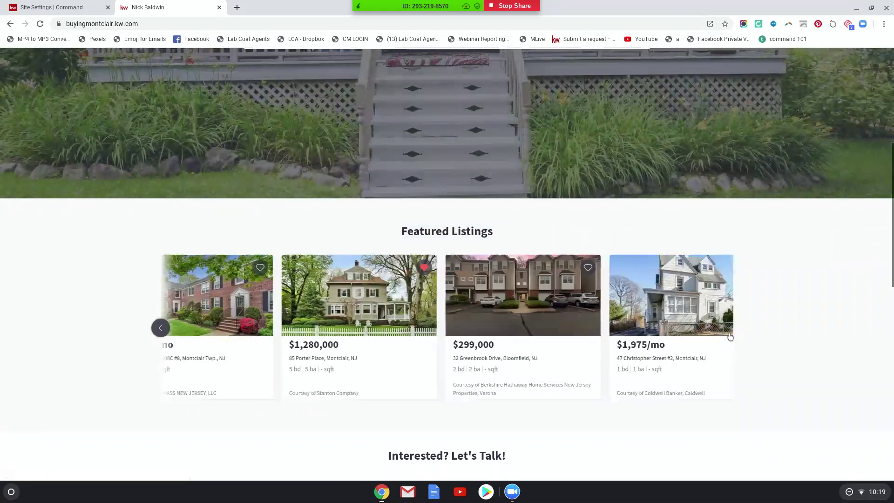
left_click(161, 327)
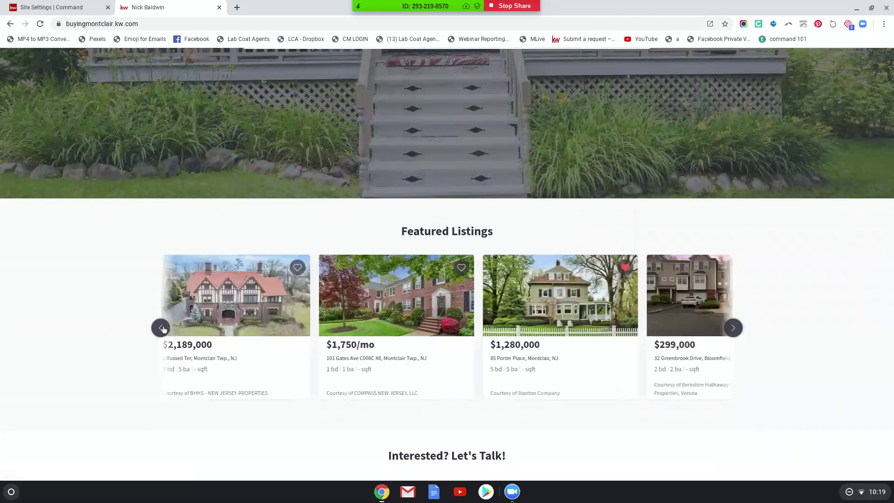
left_click(161, 328)
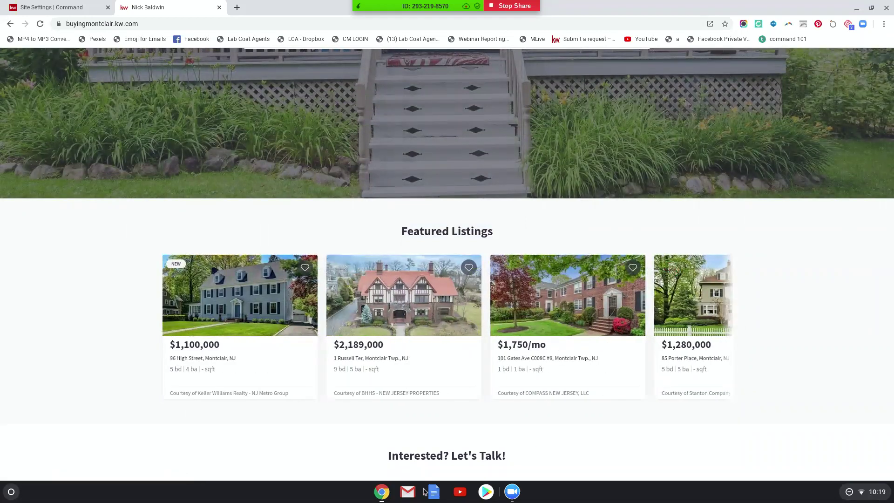
- Launch the KW consumer app and show all saved collections under Saved
left_click(11, 492)
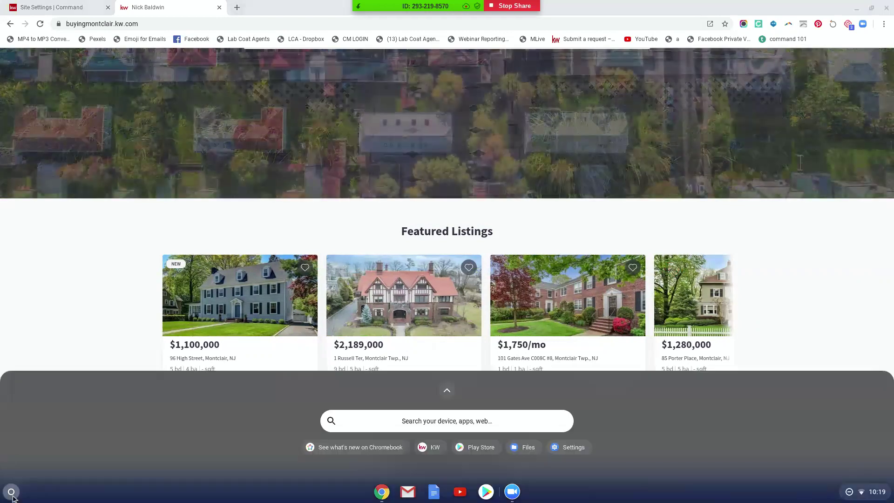
left_click(431, 442)
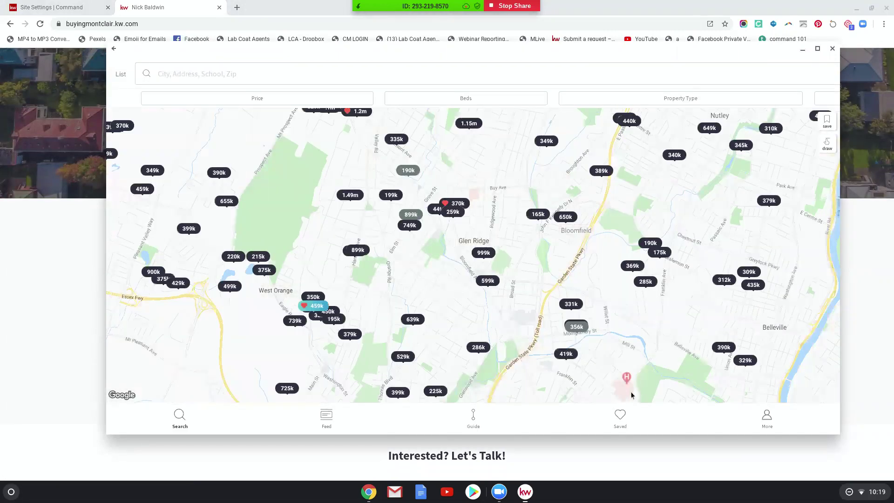
left_click(620, 416)
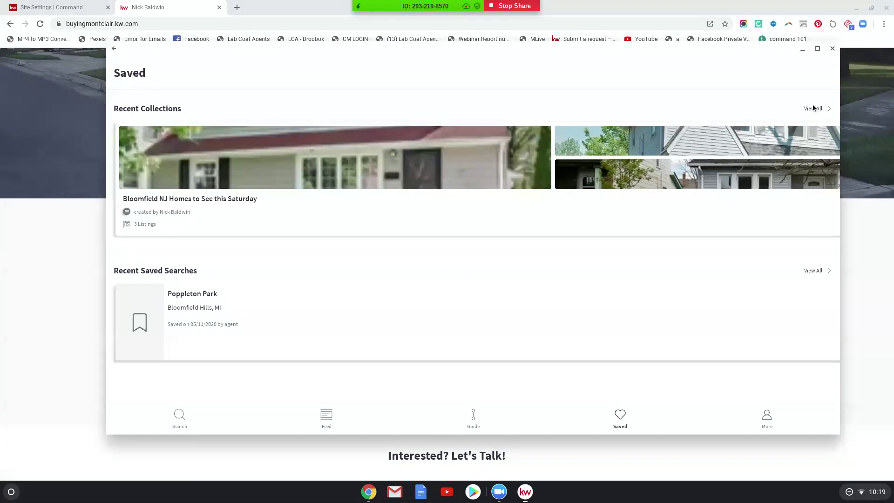
left_click(814, 108)
- Browse the Beautiful New Listings collection's homes, then return to the Collections list
scroll(461, 266, "down", 15)
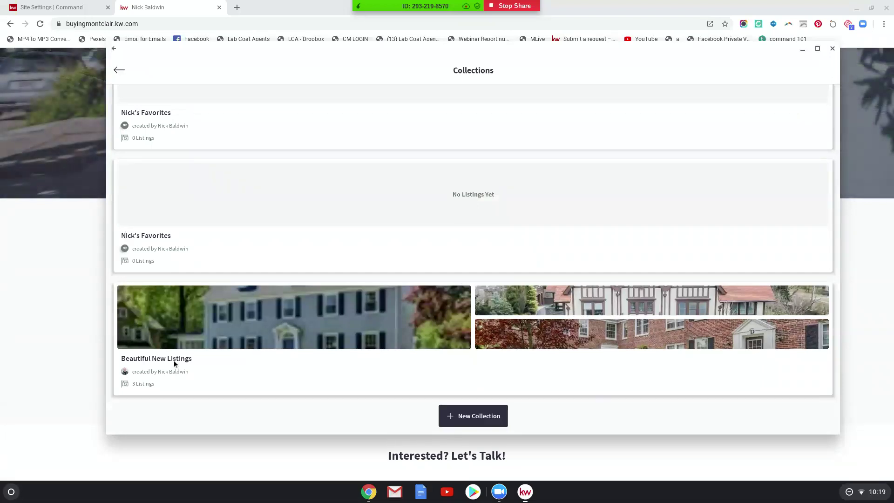
left_click(174, 359)
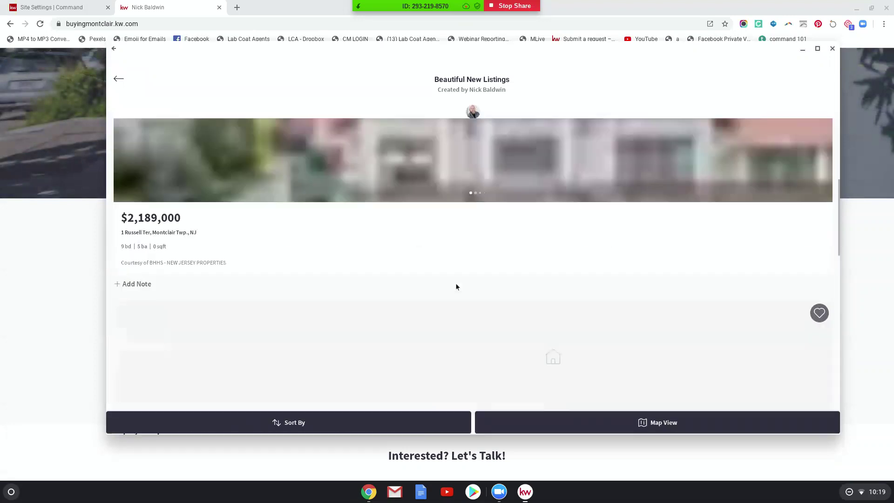
scroll(459, 282, "down", 15)
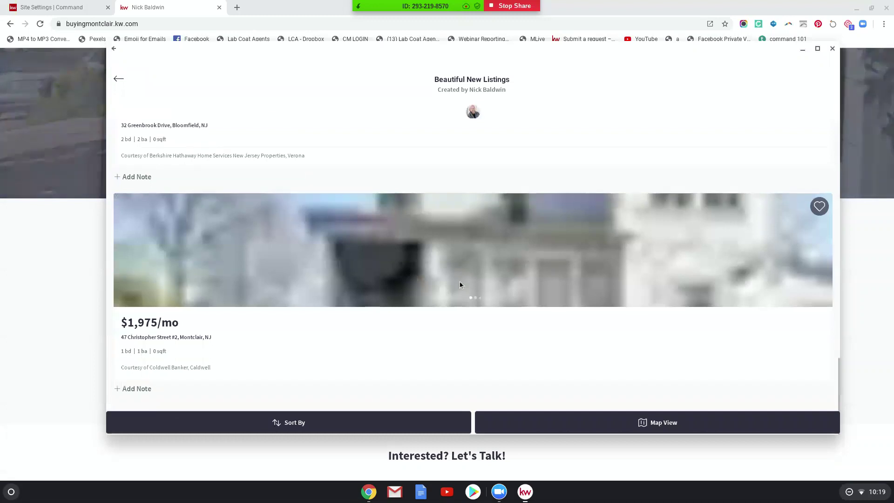
scroll(572, 302, "up", 6)
scroll(573, 303, "up", 4)
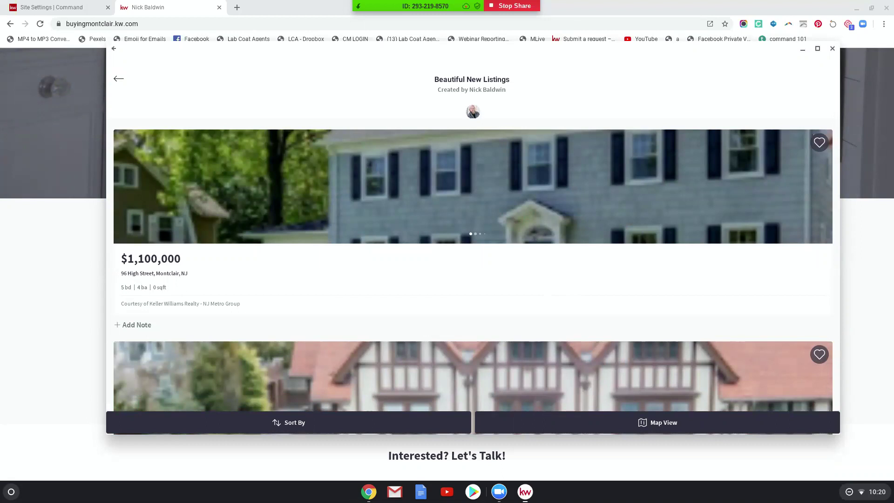
scroll(546, 281, "down", 5)
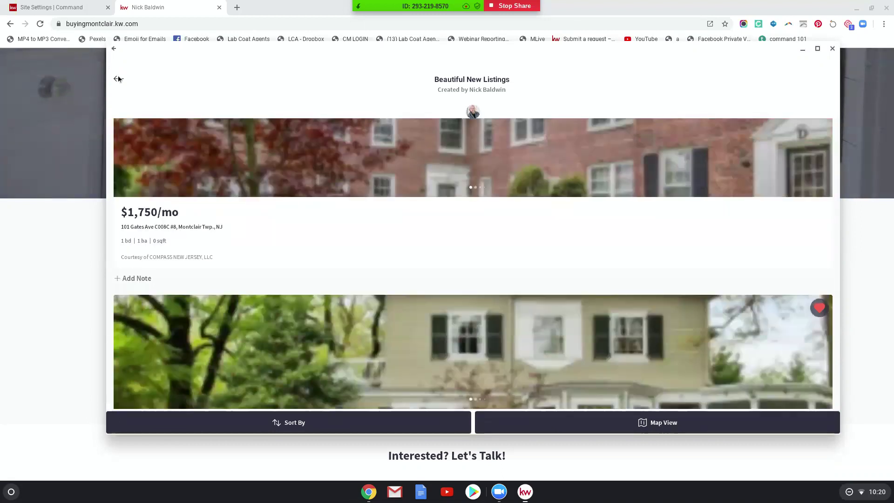
left_click(118, 79)
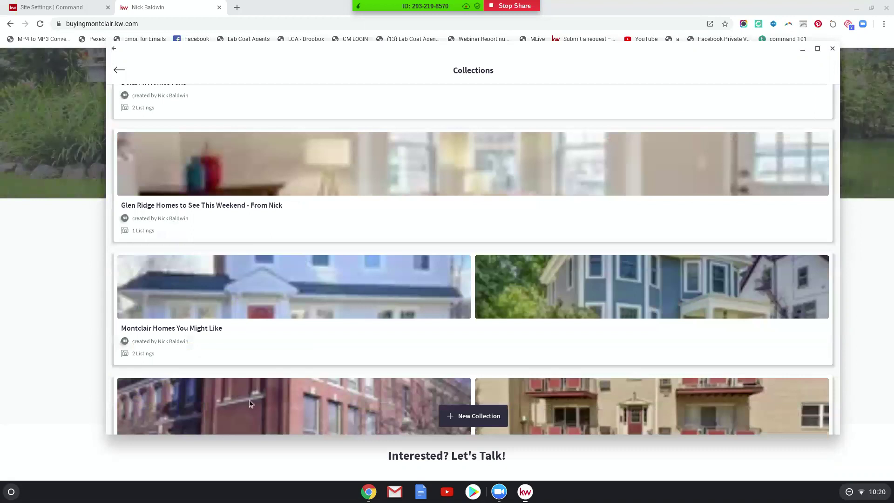
scroll(283, 360, "down", 5)
scroll(285, 363, "down", 8)
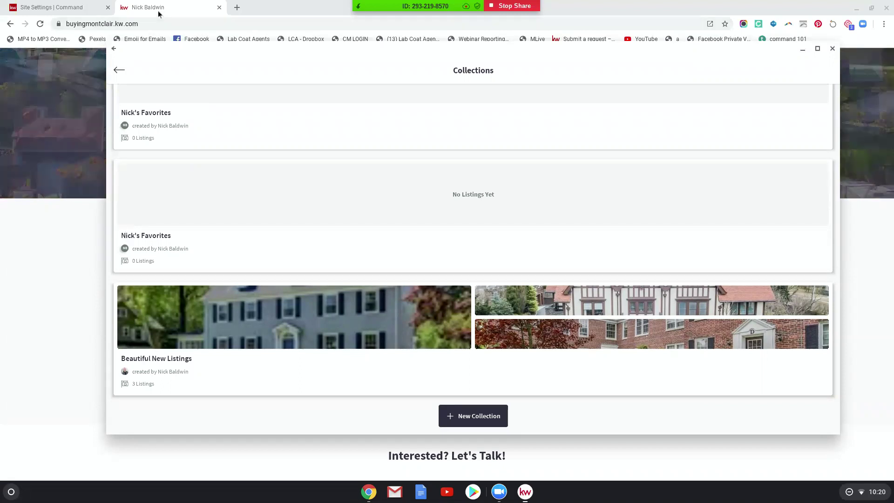
- Close the app, find Beautiful New Listings under Saved > View All collections on the agent site, then return home
key("Escape")
scroll(406, 163, "up", 5)
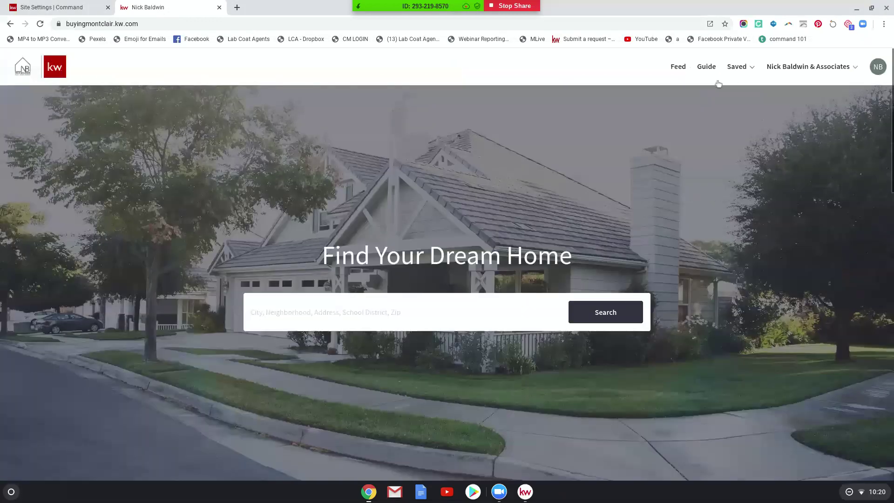
left_click(737, 67)
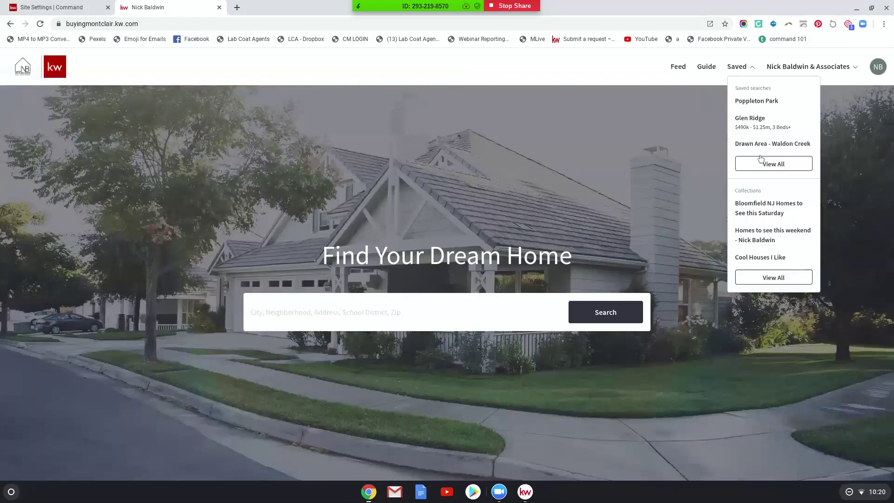
left_click(774, 278)
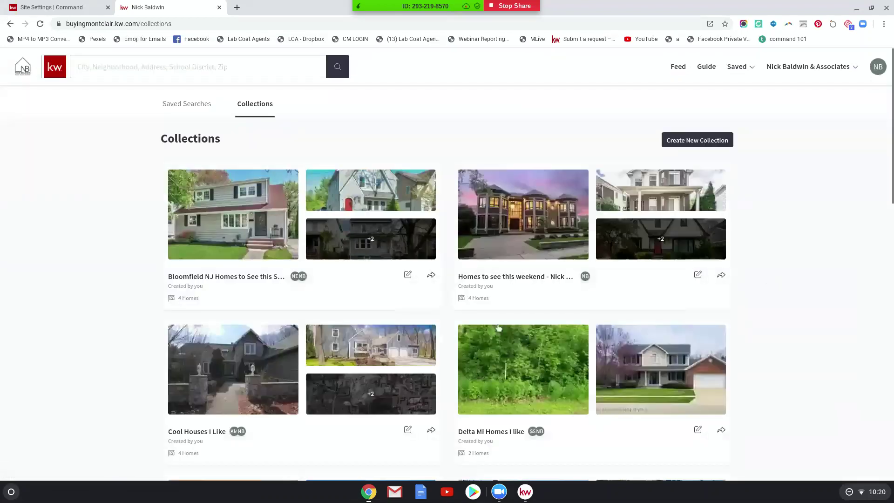
scroll(591, 251, "down", 10)
scroll(498, 328, "down", 2)
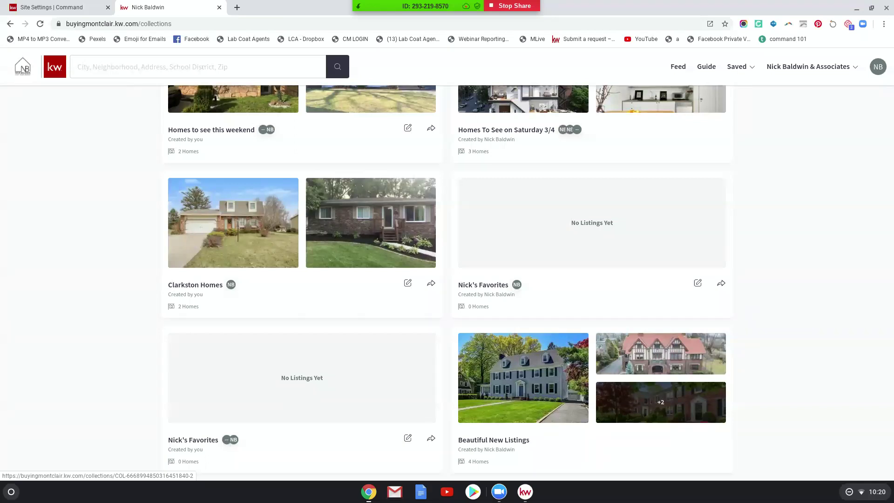
scroll(438, 446, "up", 10)
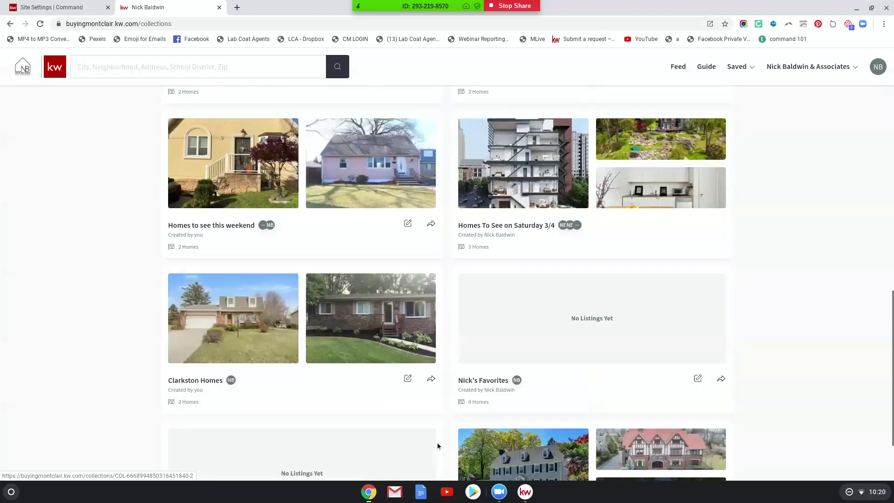
left_click(22, 67)
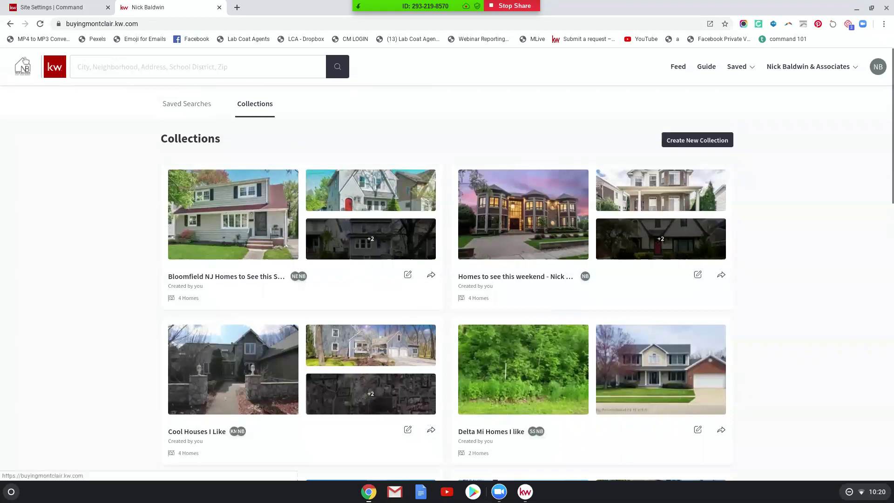
- Advance the Featured Listings carousel so 32 Greenbrook Drive appears beside 1 Russell Ter, 101 Gates Ave and 85 Porter Place
scroll(780, 357, "down", 10)
scroll(744, 326, "up", 2)
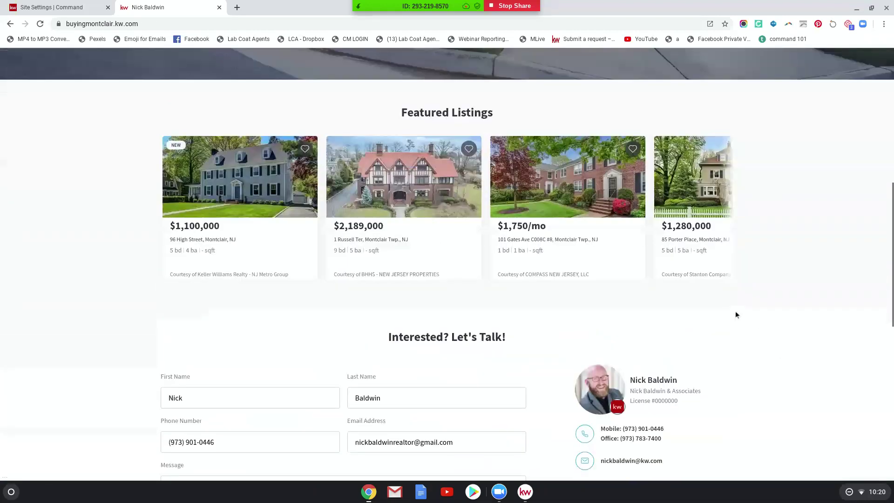
left_click(731, 239)
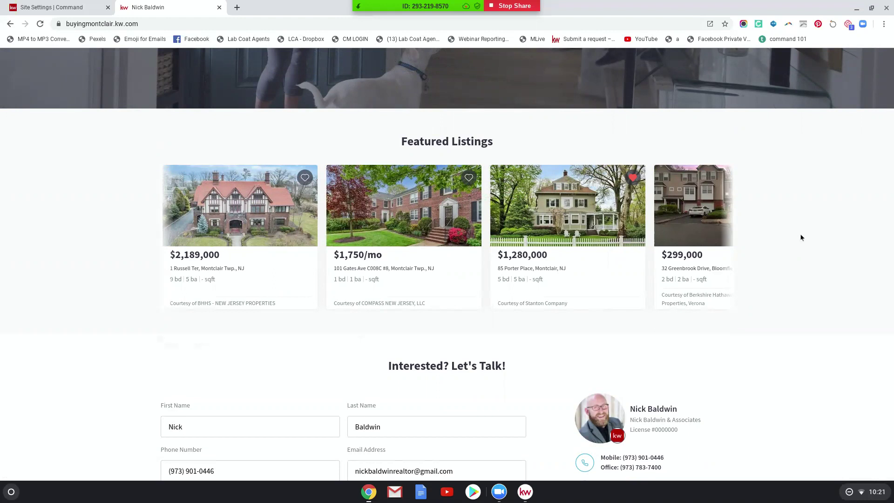
mouse_move(533, 489)
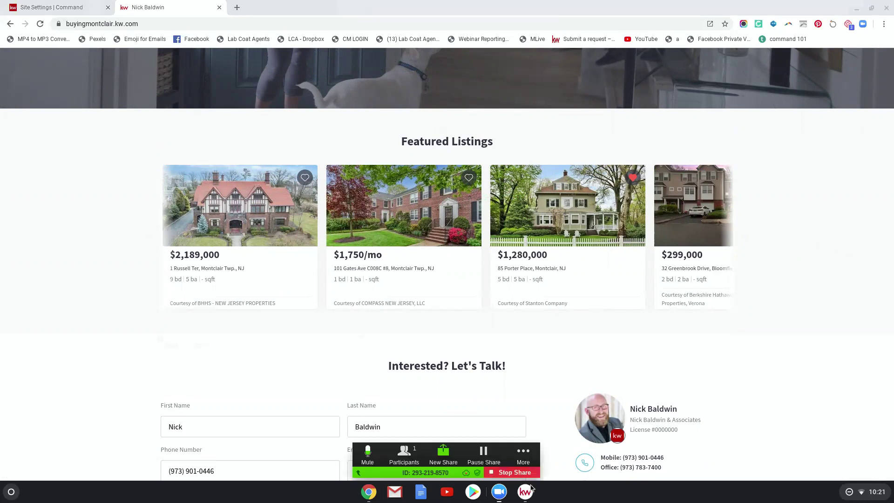
left_click(524, 461)
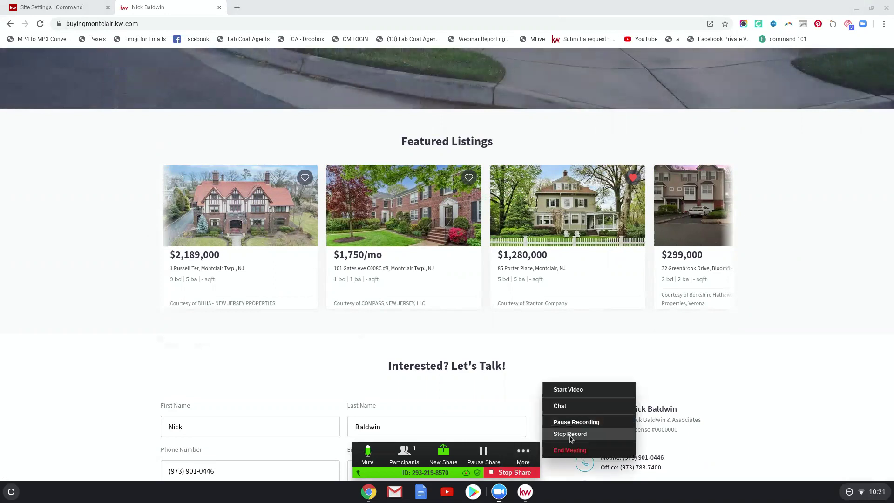